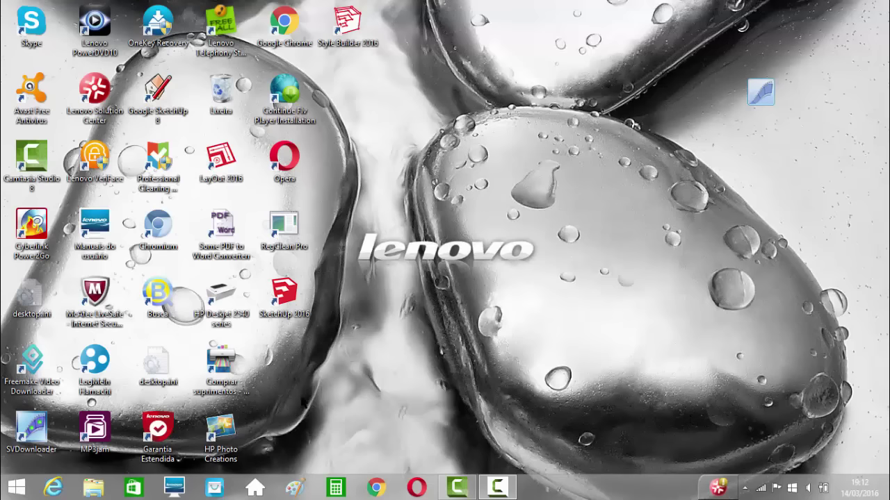
Open Camtasia Studio, show its screen recorder window and hide the recorder again.
click(37, 178)
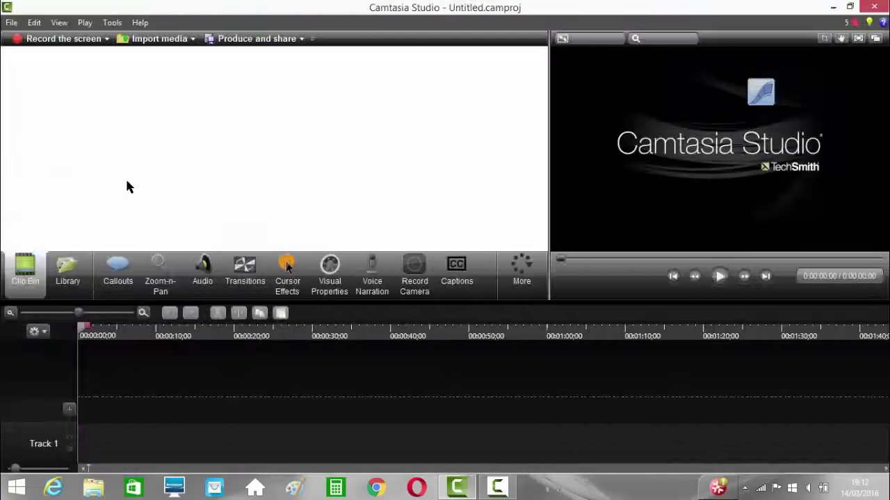
click(76, 40)
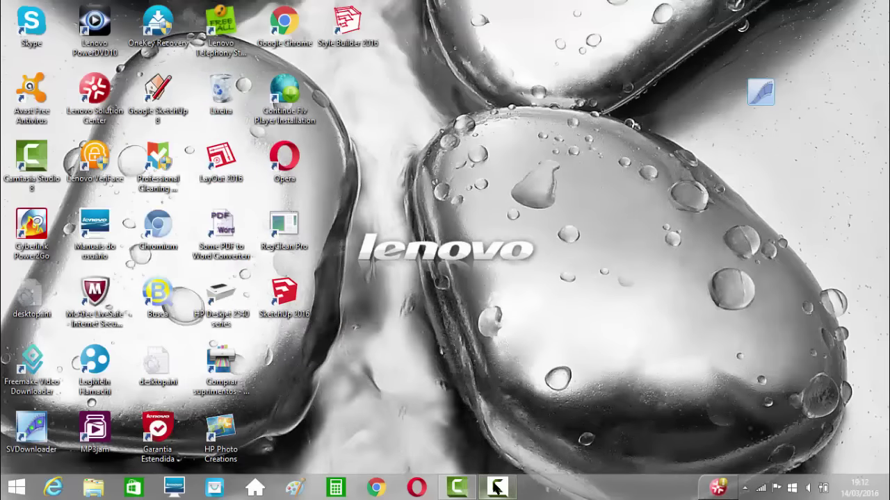
click(496, 488)
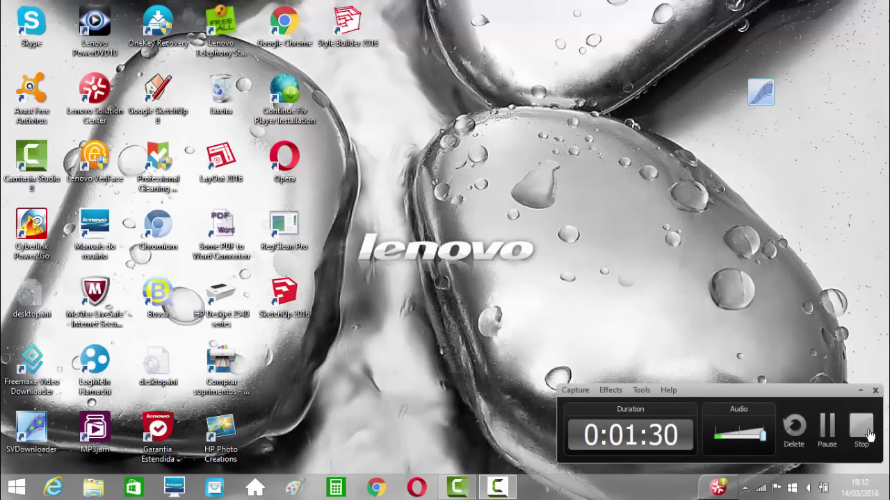
click(861, 391)
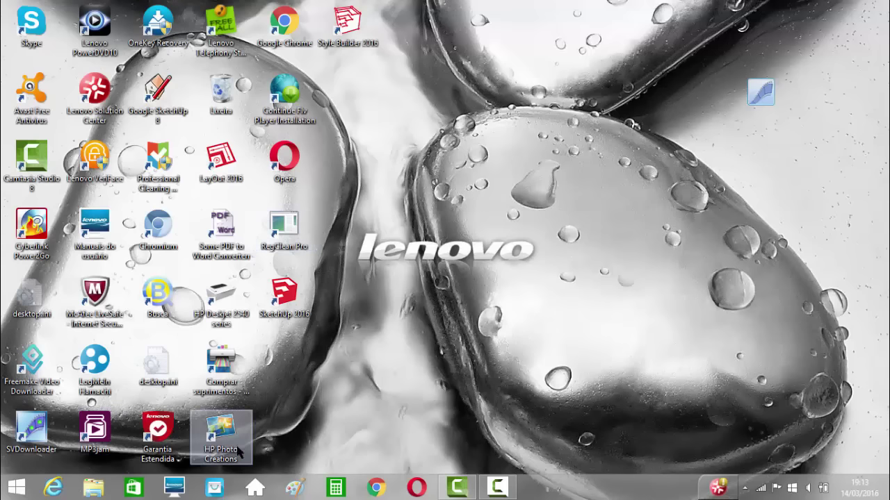
Import Abertura oficial.mp4 from Documentos > Camtasia Studio > Abertura oficial and place it at the start of Track 1.
click(452, 488)
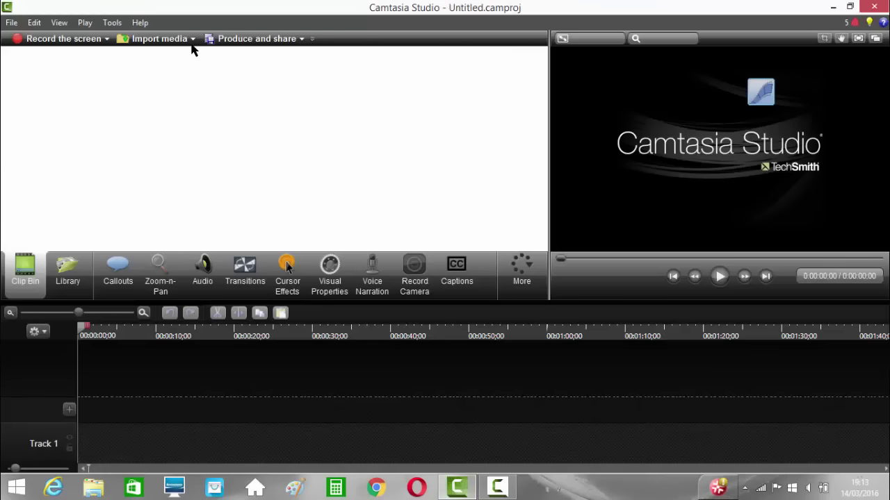
click(192, 40)
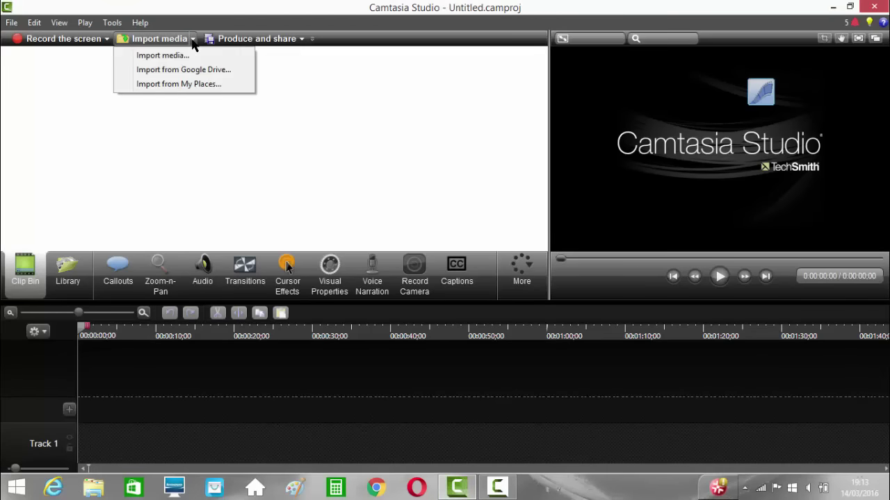
click(176, 61)
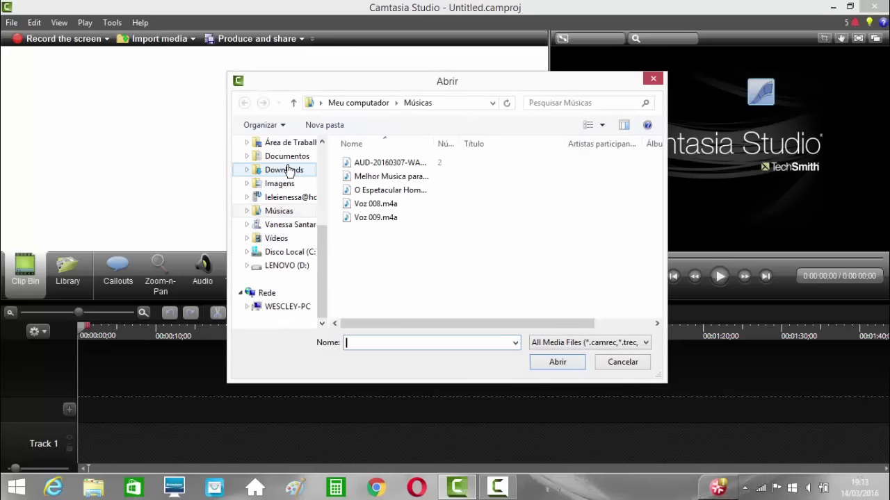
click(296, 165)
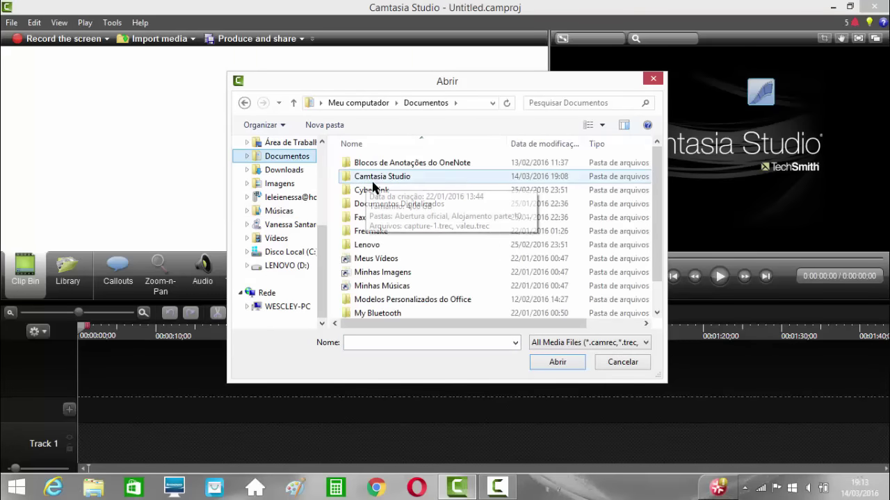
double_click(379, 178)
double_click(367, 164)
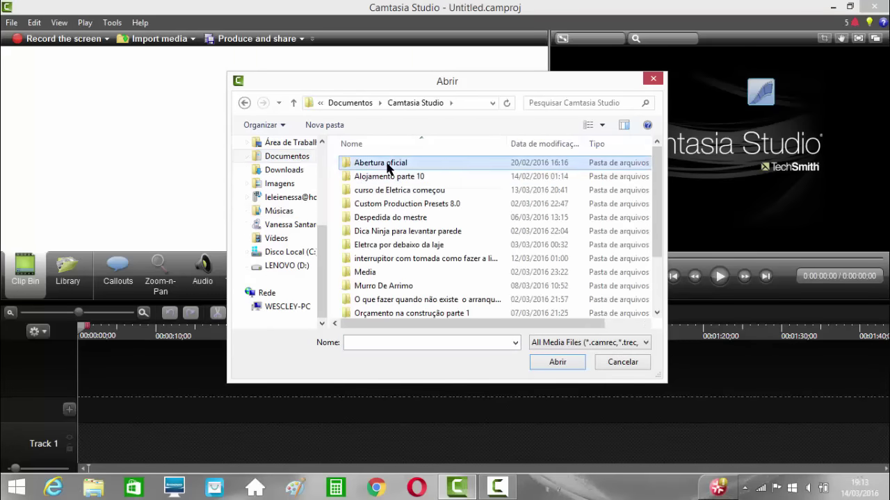
double_click(356, 192)
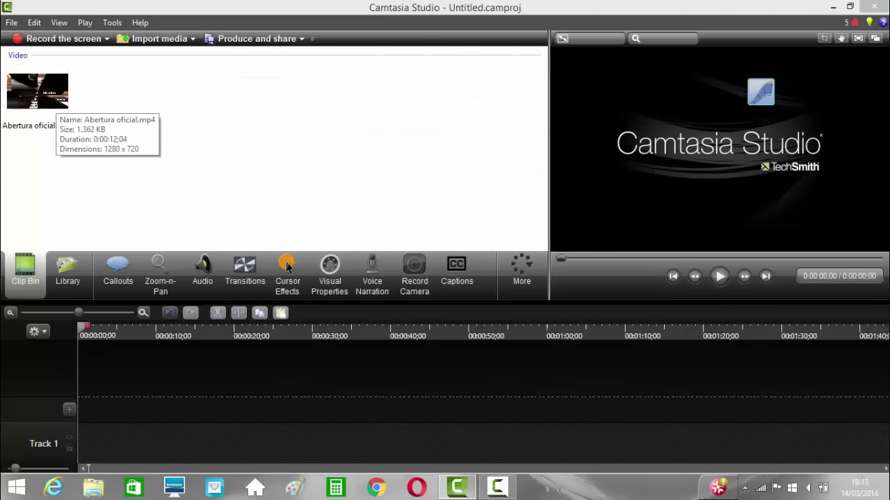
drag(42, 94, 90, 446)
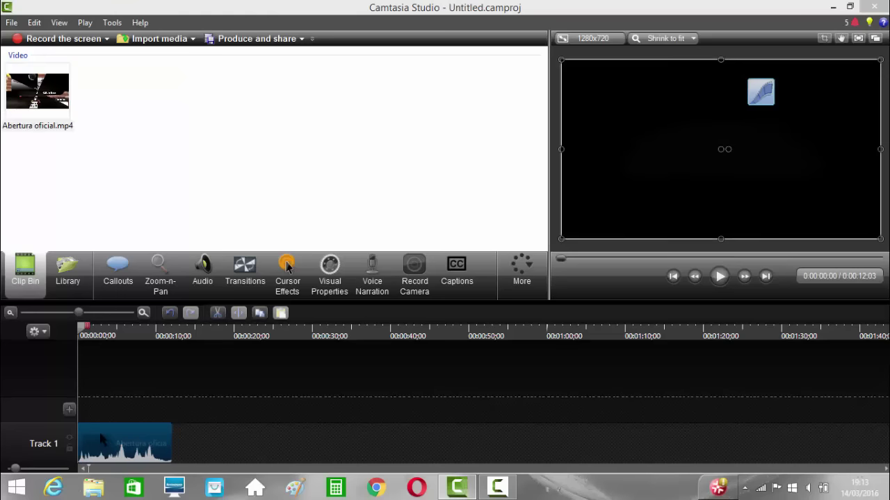
Raise the system volume, preview the opening clip on the timeline, and move the playhead back to about 0:00:10;23.
key(XF86AudioRaiseVolume)
key(XF86AudioRaiseVolume)
key(XF86AudioRaiseVolume)
key(XF86AudioRaiseVolume)
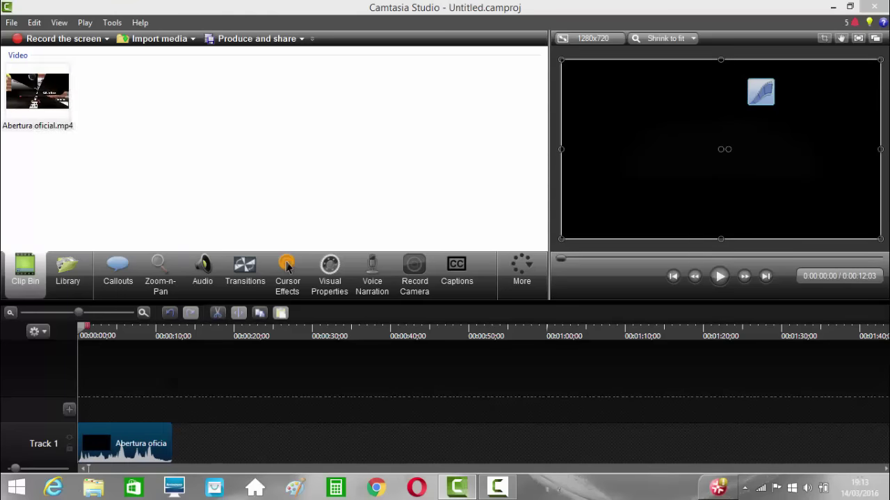
click(719, 277)
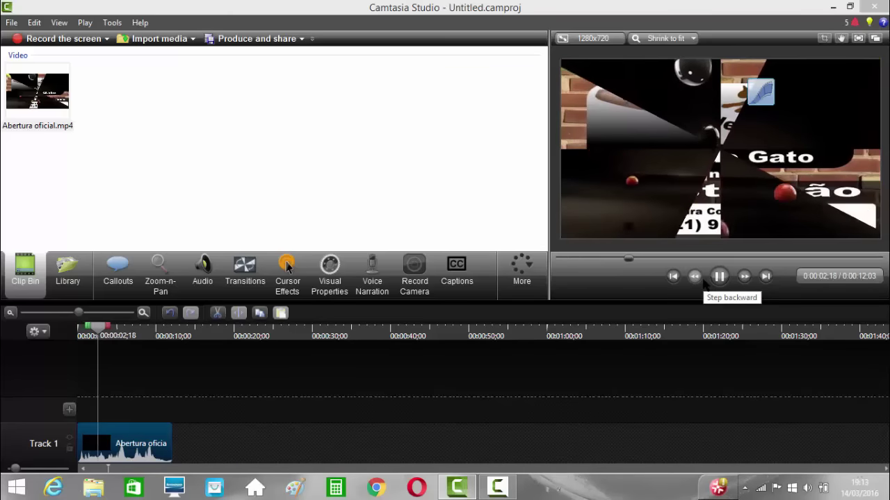
key(XF86AudioLowerVolume)
key(XF86AudioRaiseVolume)
key(XF86AudioRaiseVolume)
key(XF86AudioRaiseVolume)
key(XF86AudioRaiseVolume)
key(XF86AudioRaiseVolume)
key(XF86AudioRaiseVolume)
key(XF86AudioRaiseVolume)
key(XF86AudioRaiseVolume)
key(XF86AudioRaiseVolume)
key(XF86AudioRaiseVolume)
key(XF86AudioRaiseVolume)
key(XF86AudioRaiseVolume)
key(XF86AudioRaiseVolume)
key(XF86AudioRaiseVolume)
key(XF86AudioRaiseVolume)
key(XF86AudioRaiseVolume)
key(XF86AudioRaiseVolume)
key(XF86AudioRaiseVolume)
key(XF86AudioRaiseVolume)
key(XF86AudioRaiseVolume)
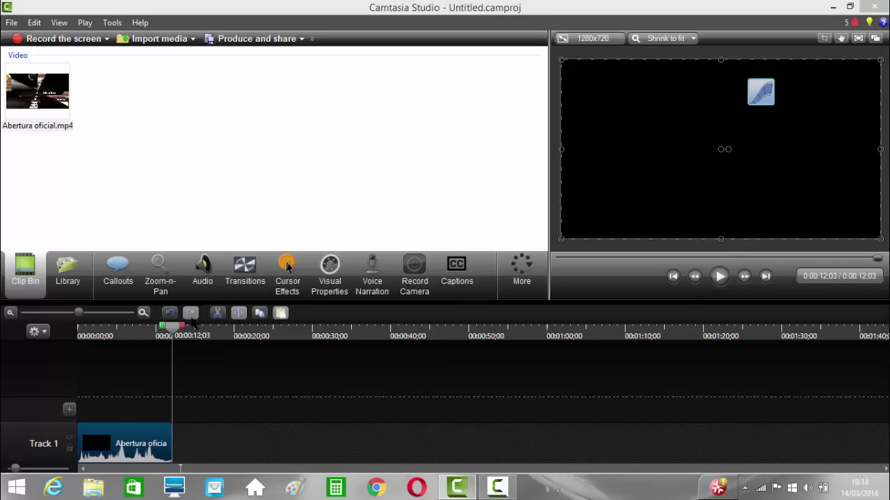
drag(173, 330, 163, 333)
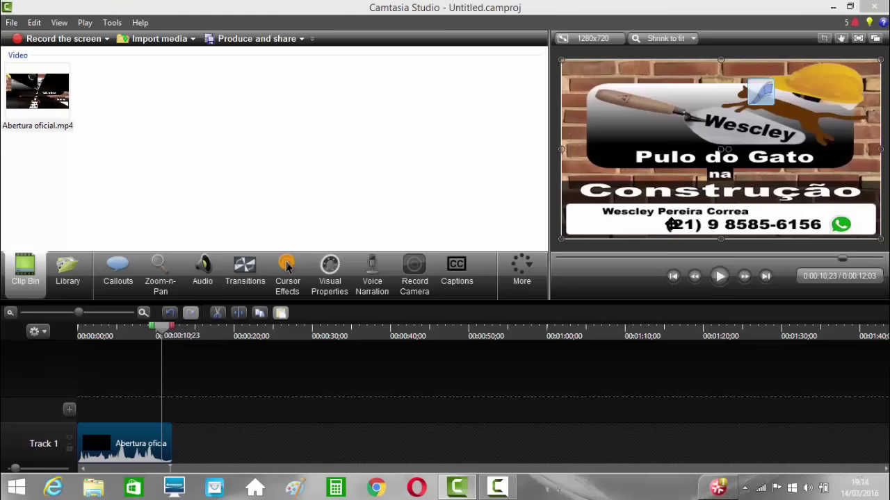
Start a media import from the computer and look through the folders and files in Vídeos.
click(193, 39)
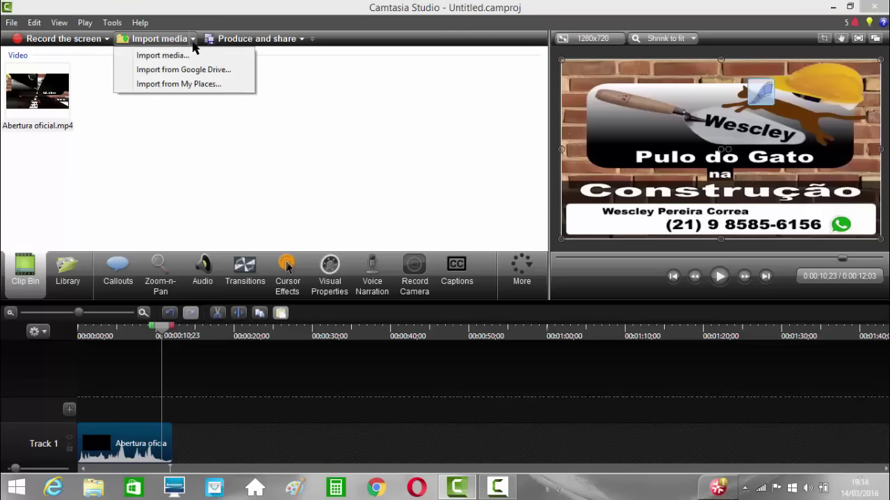
click(177, 74)
click(192, 39)
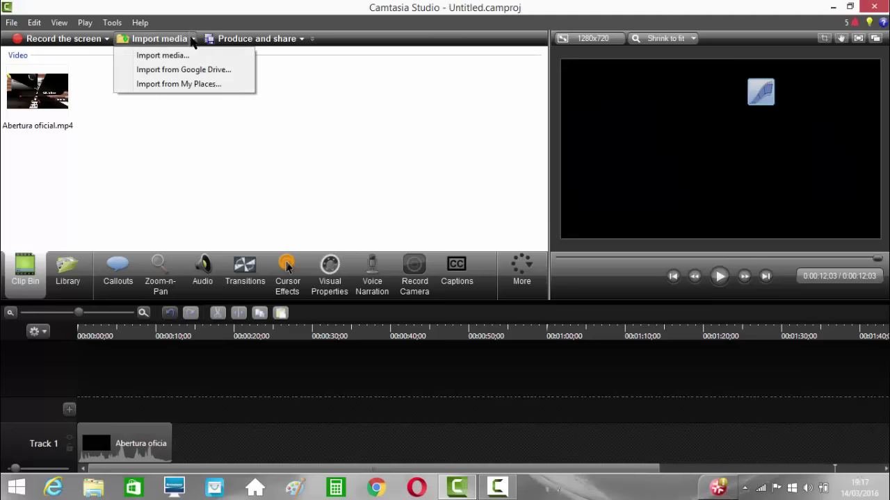
click(180, 55)
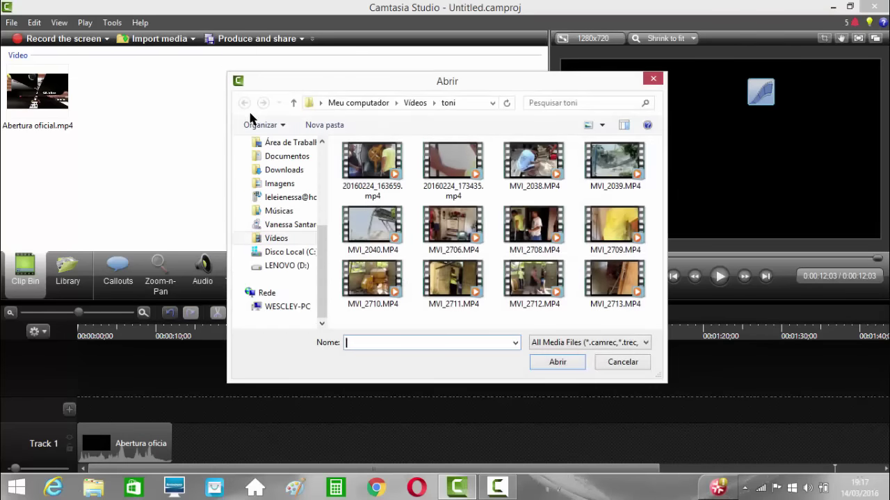
click(302, 238)
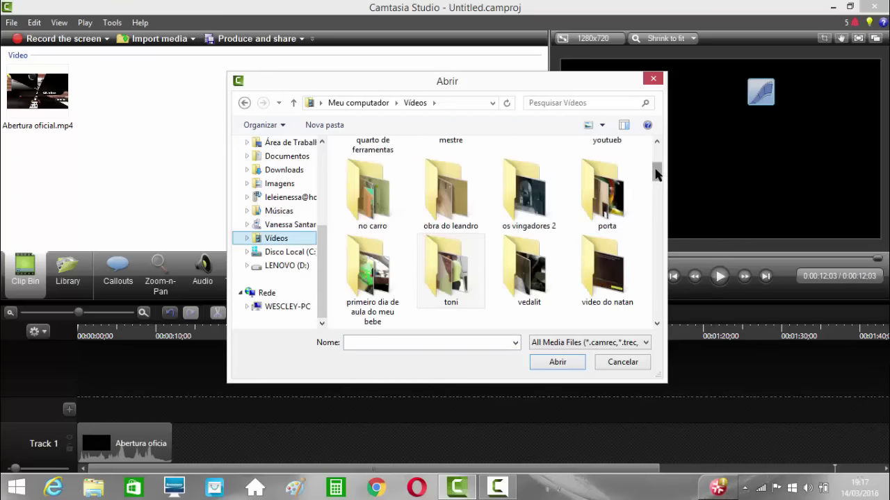
drag(656, 174, 659, 288)
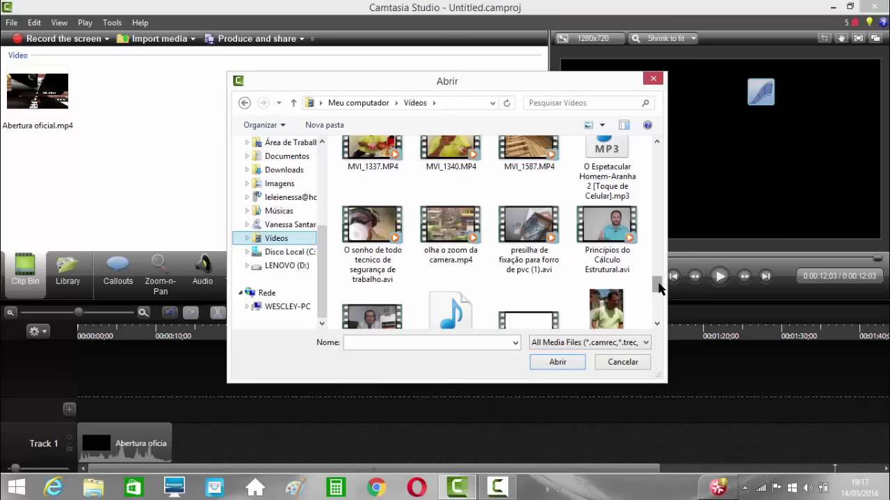
drag(658, 288, 660, 216)
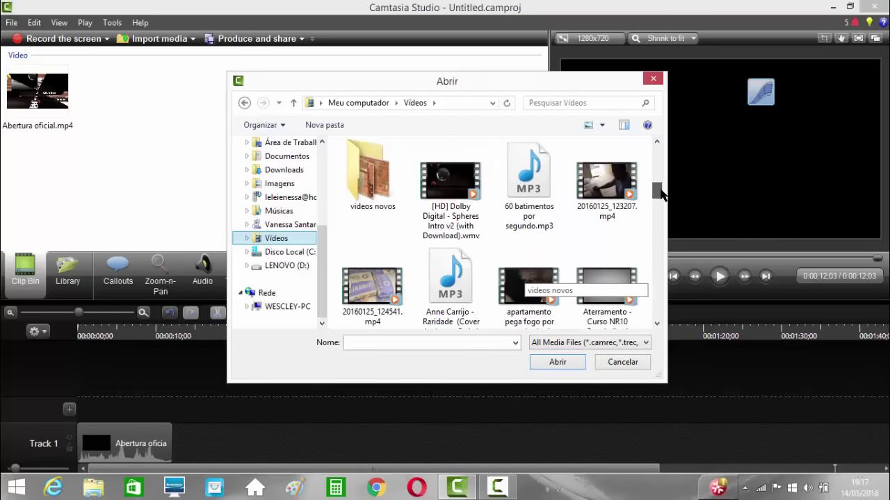
drag(660, 191, 635, 166)
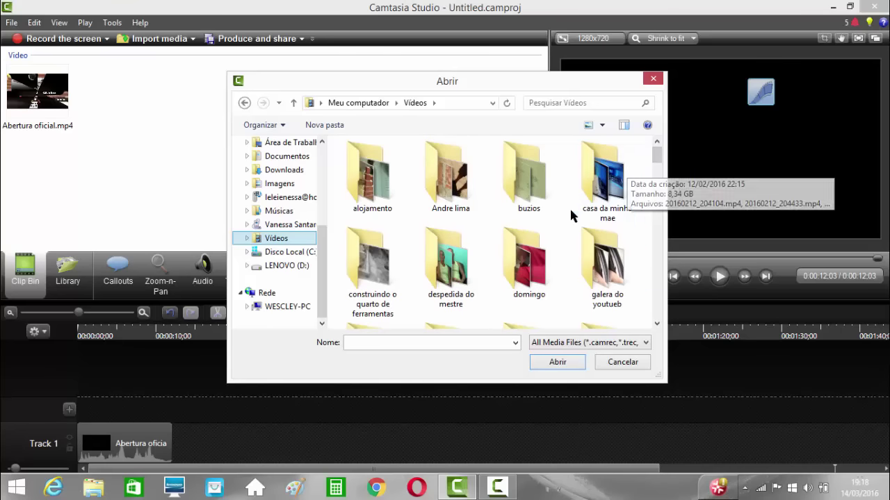
Examine the contents of the domingo and alojamento folders for footage, returning to Vídeos after each.
double_click(529, 263)
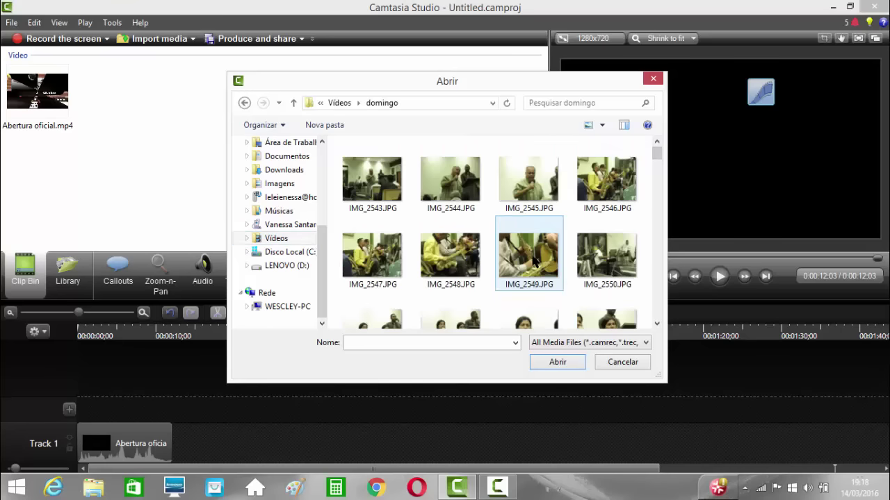
drag(657, 325, 657, 324)
drag(659, 259, 657, 149)
click(244, 103)
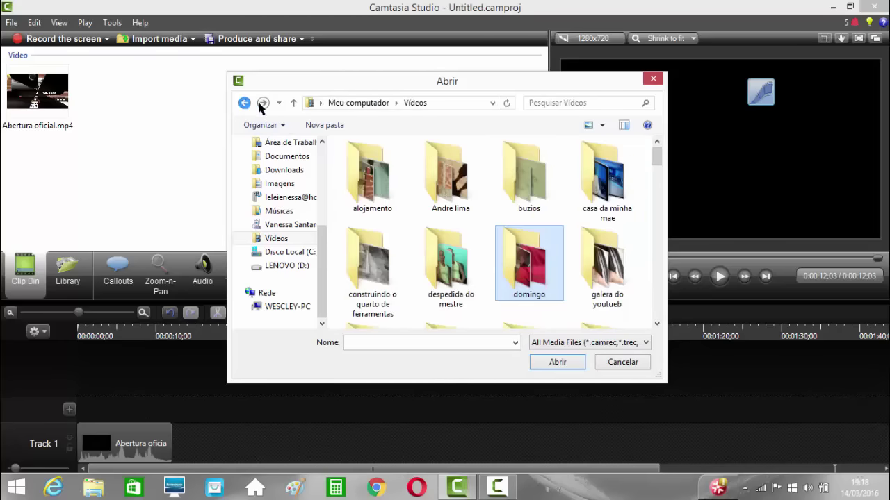
double_click(381, 186)
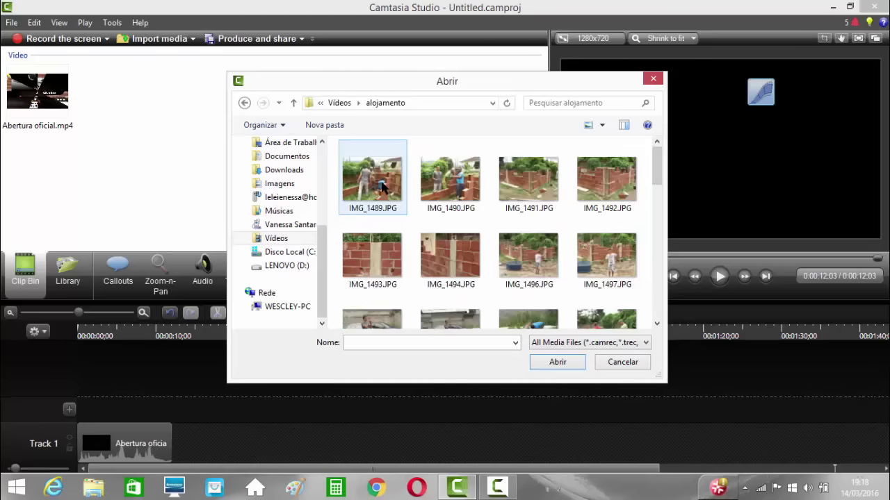
drag(660, 182, 671, 309)
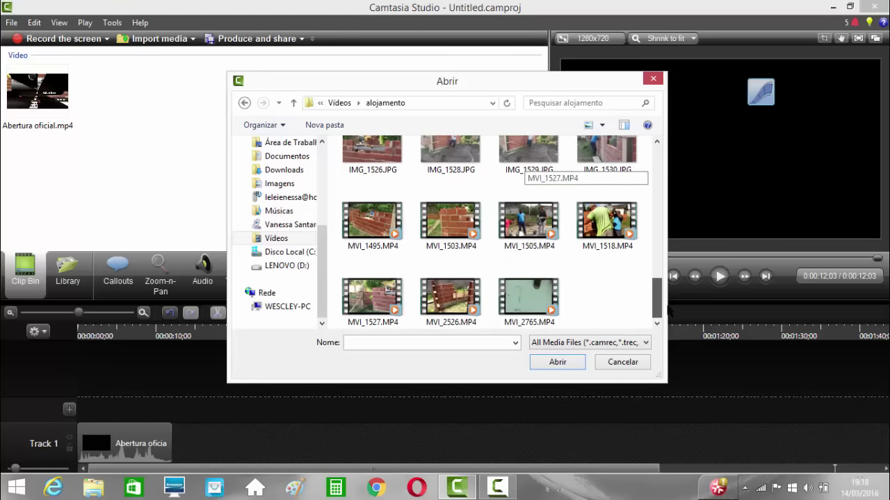
scroll(487, 229, up, 10)
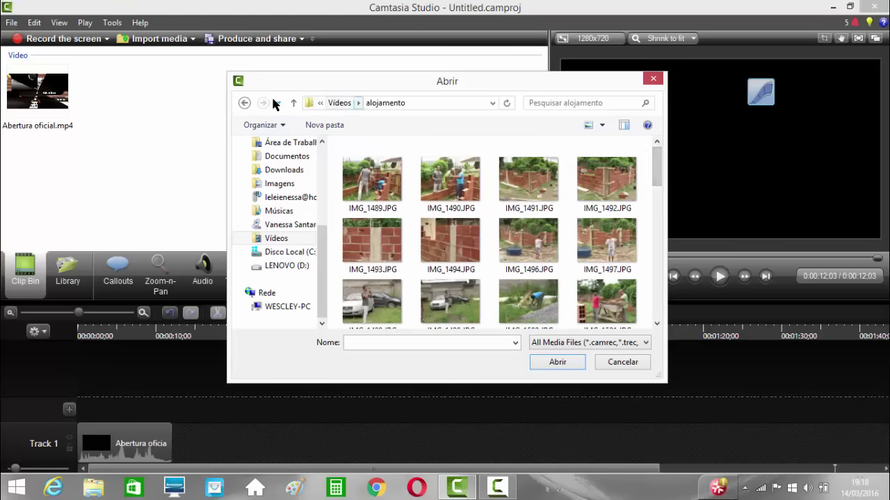
click(245, 103)
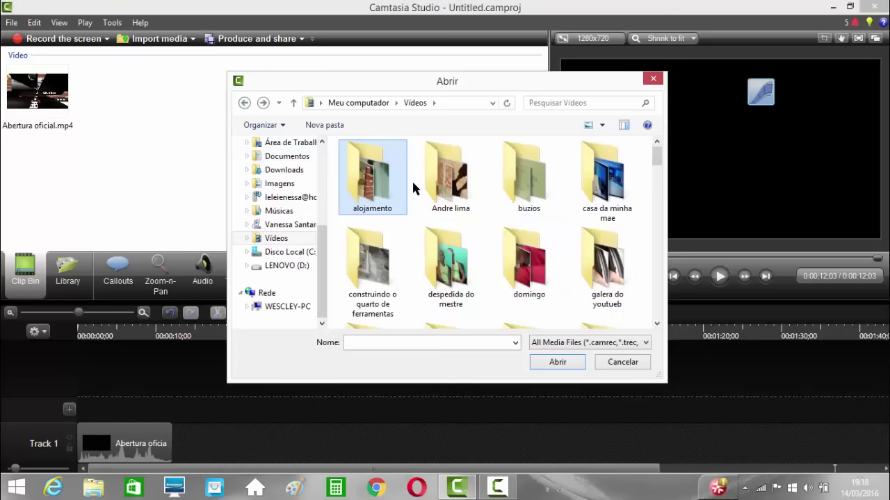
Import MVI_2830.MP4 from the buzios folder into the Clip Bin.
double_click(505, 181)
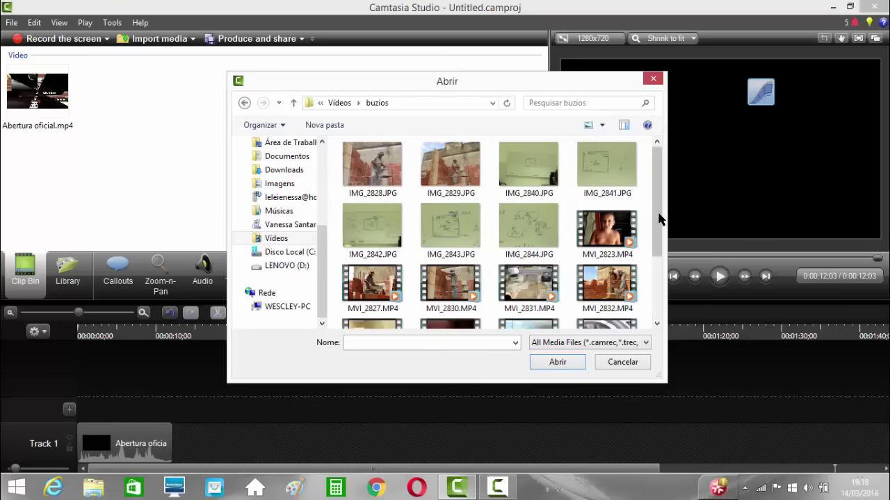
drag(659, 220, 663, 278)
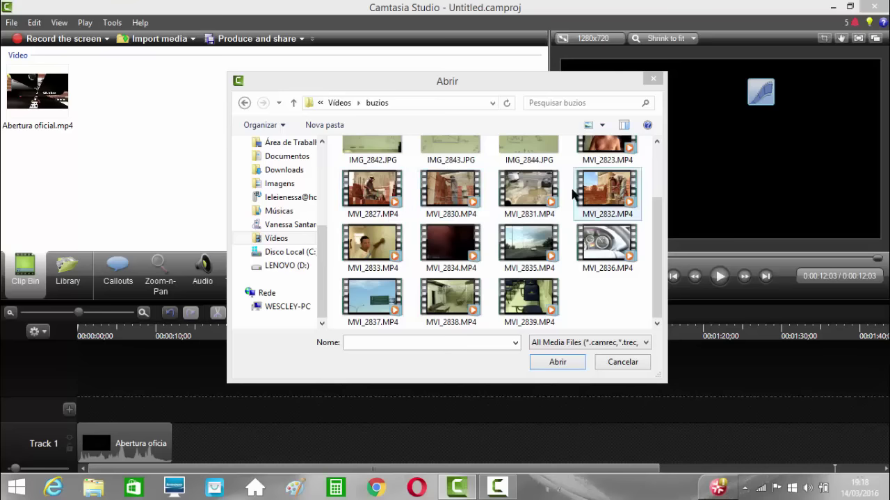
double_click(460, 190)
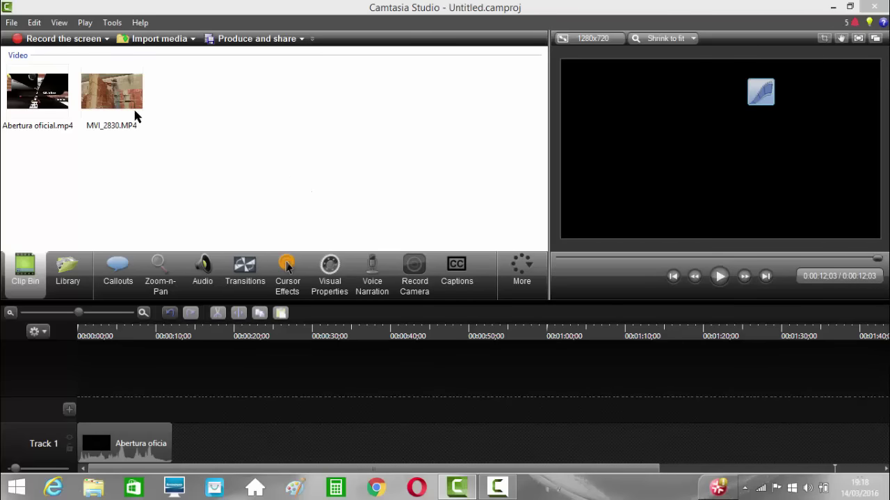
Preview the MVI_2830.MP4 clip with the system volume raised and place it on Track 1 directly after the opening clip.
mouse_move(124, 107)
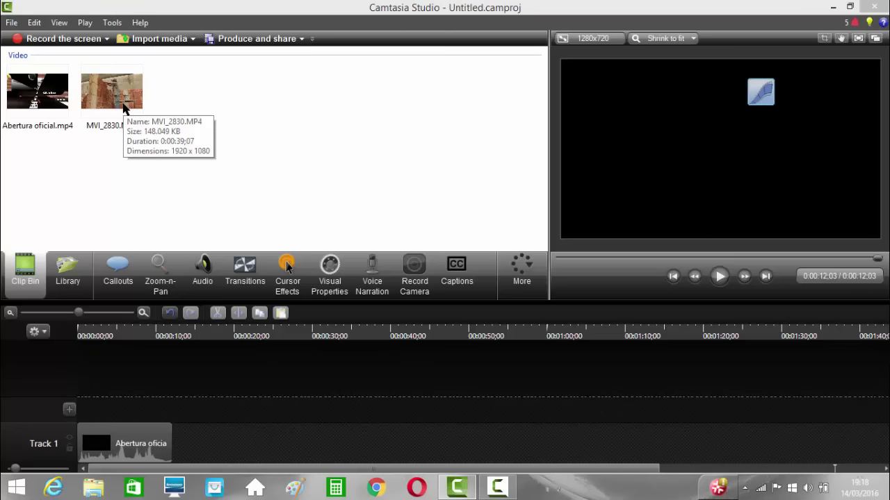
double_click(123, 108)
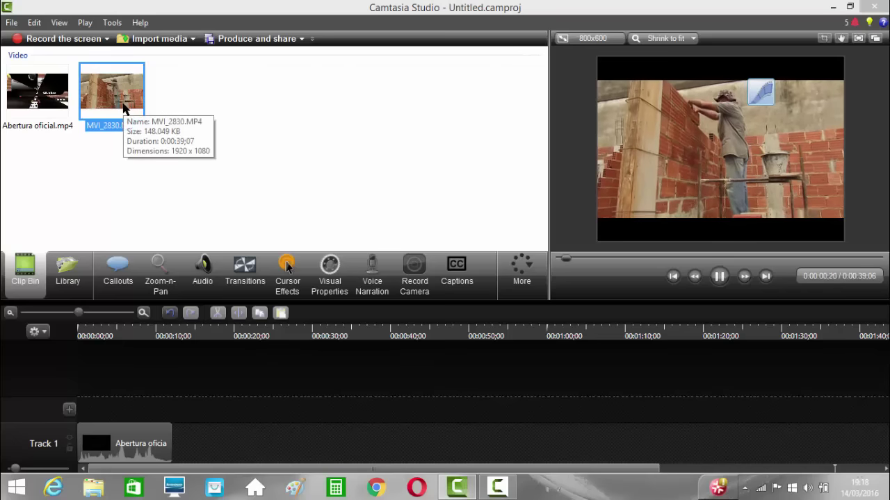
key(XF86AudioRaiseVolume)
key(XF86AudioRaiseVolume)
key(XF86AudioRaiseVolume)
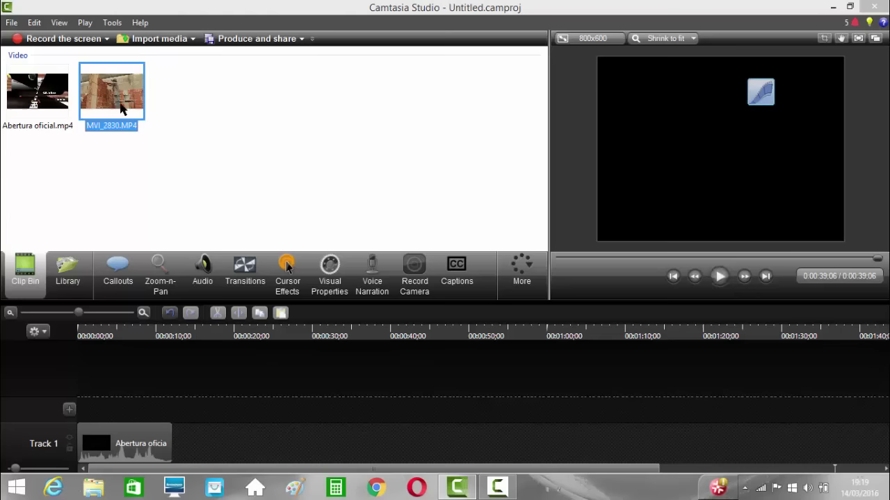
drag(139, 185, 184, 444)
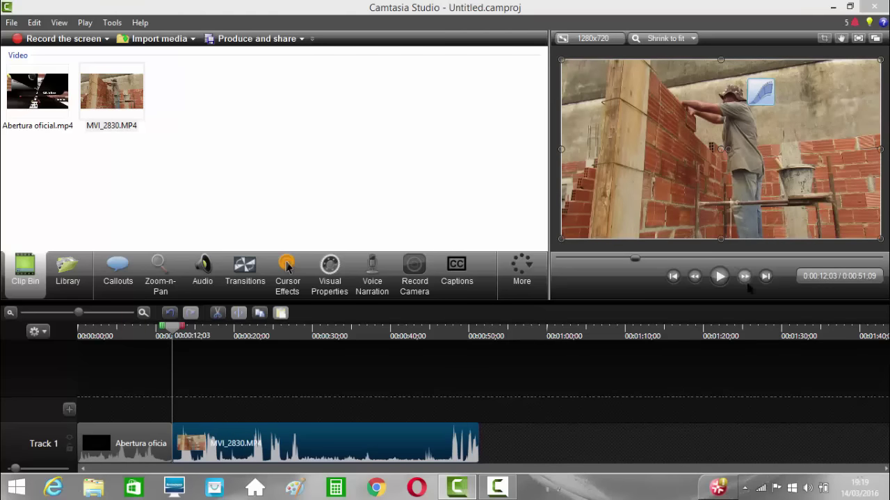
Play MVI_2830.MP4 from its start on Track 1 and review the stretch between about 0:00:21 and 0:00:26 for a section to cut.
click(720, 277)
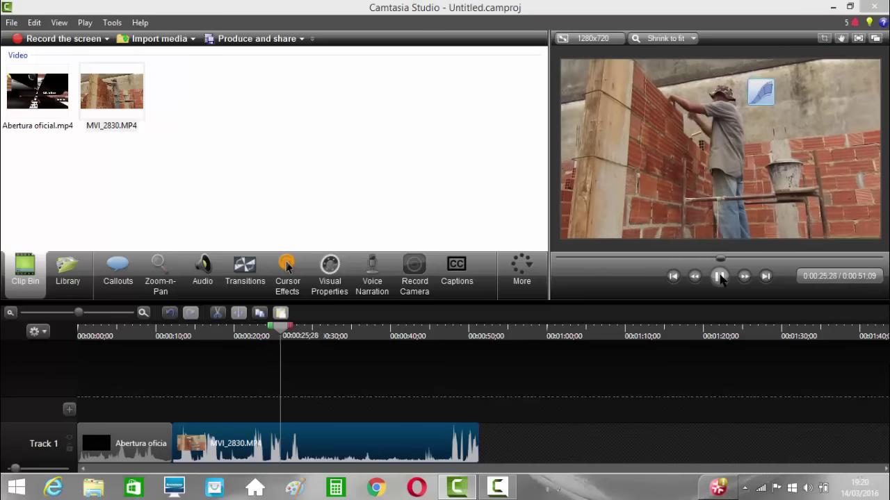
click(720, 278)
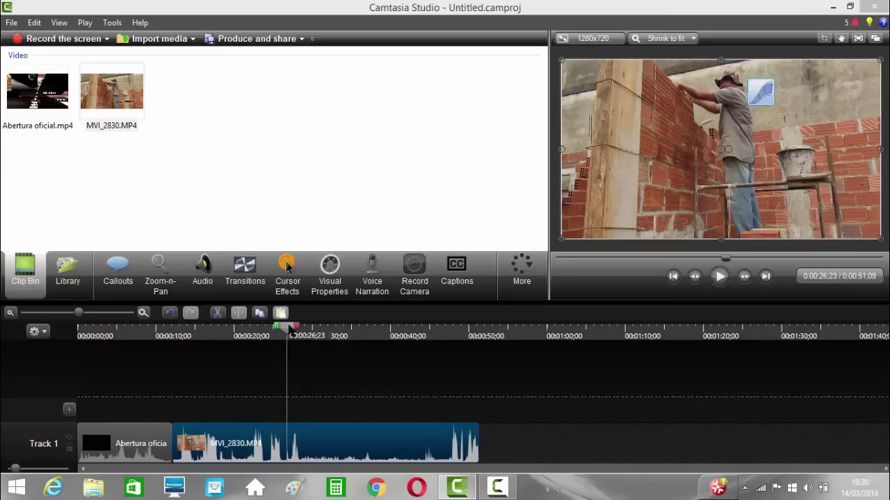
drag(288, 327, 252, 334)
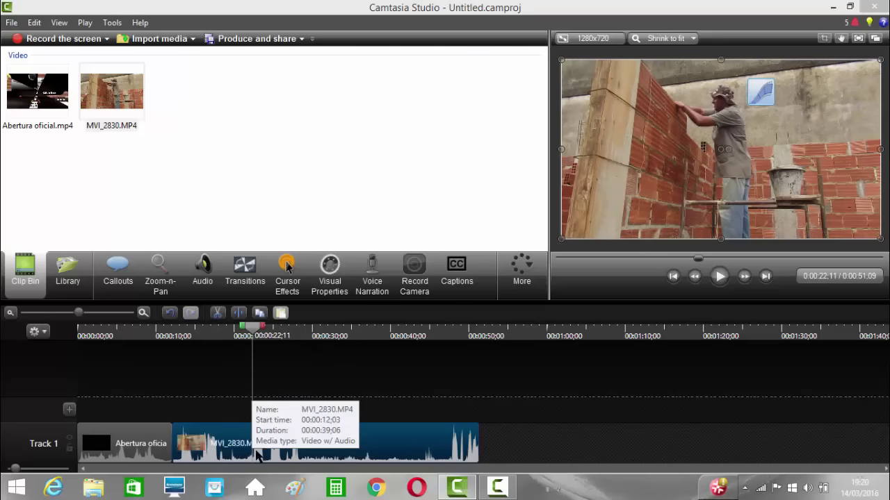
click(244, 337)
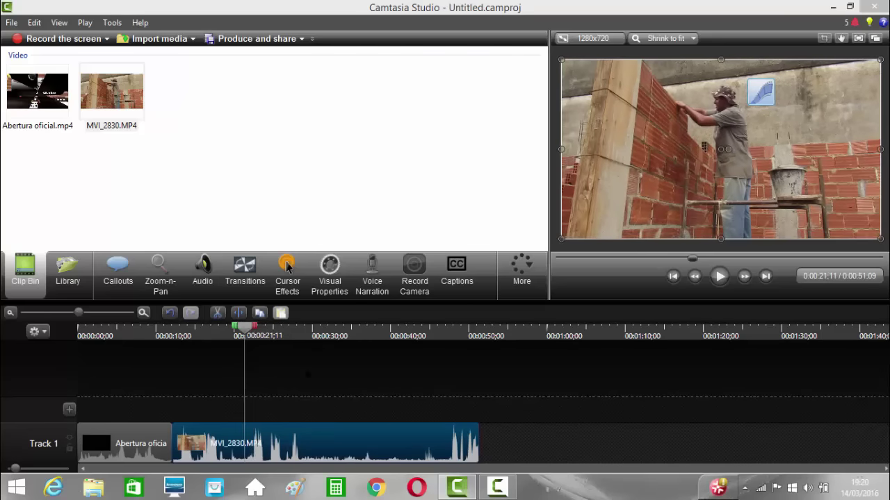
click(721, 277)
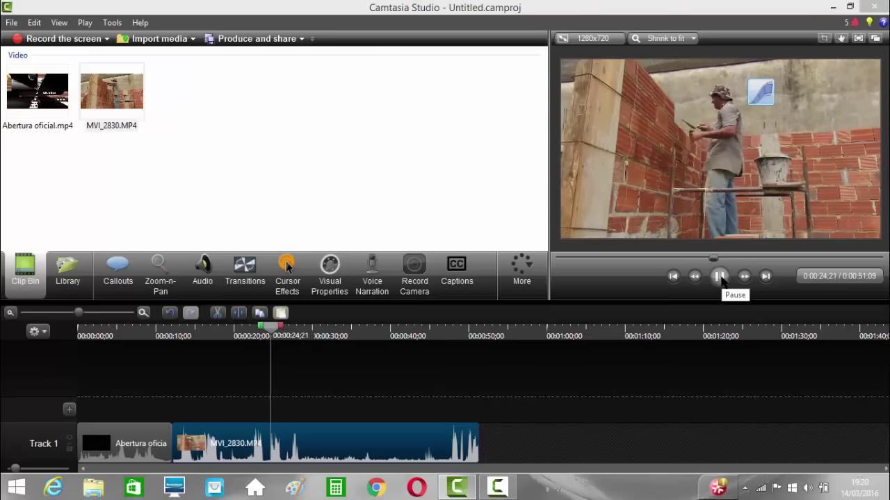
click(720, 277)
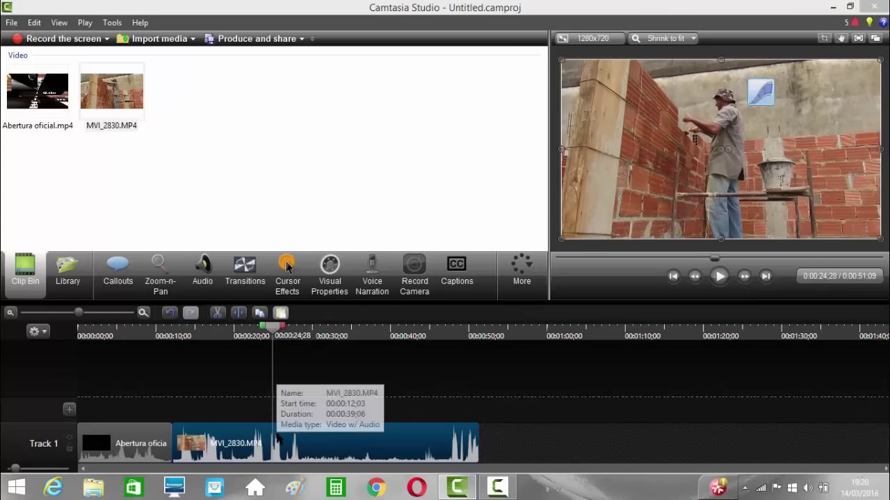
click(720, 277)
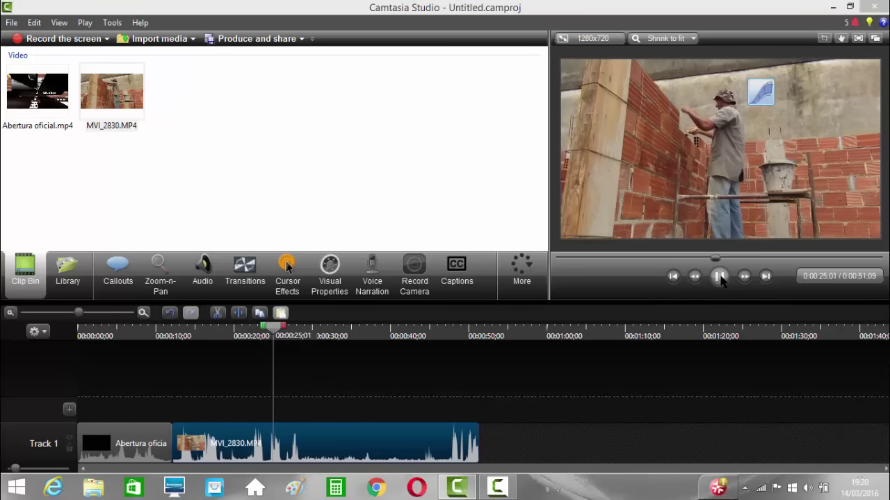
click(720, 276)
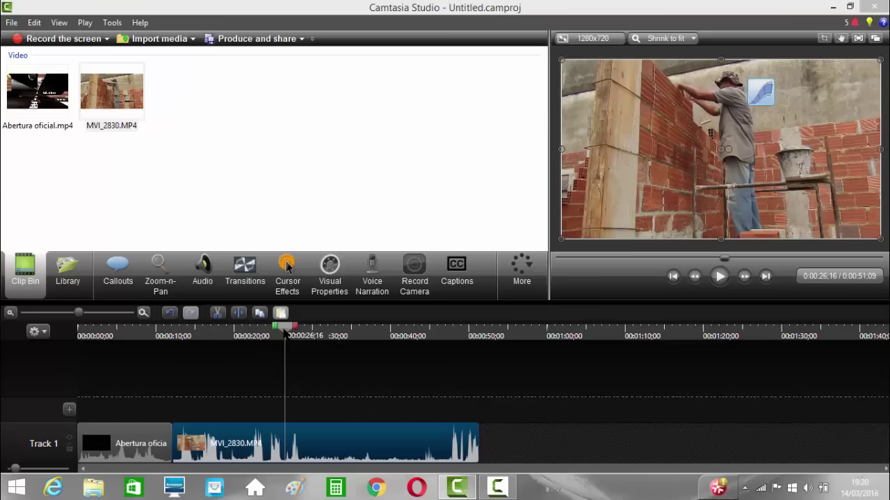
Locate the start of the unwanted section in the MVI_2830.MP4 clip and split the clip at 0:00:24;07.
drag(285, 332, 266, 333)
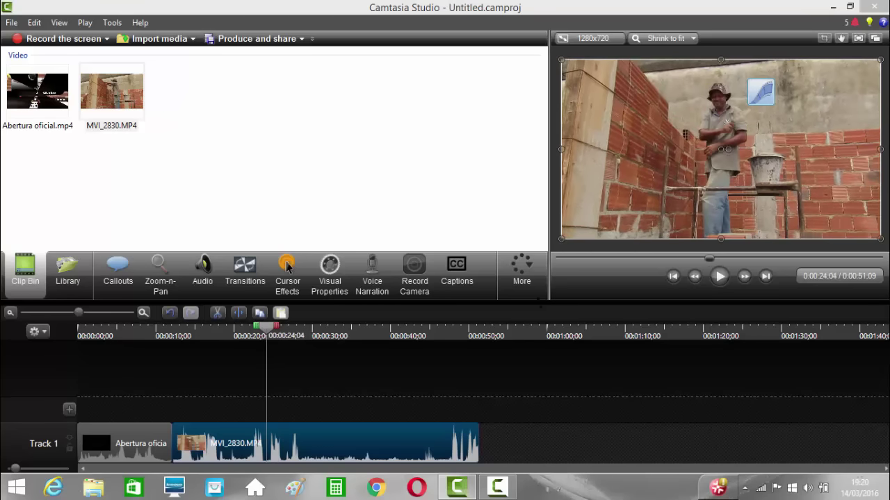
click(719, 277)
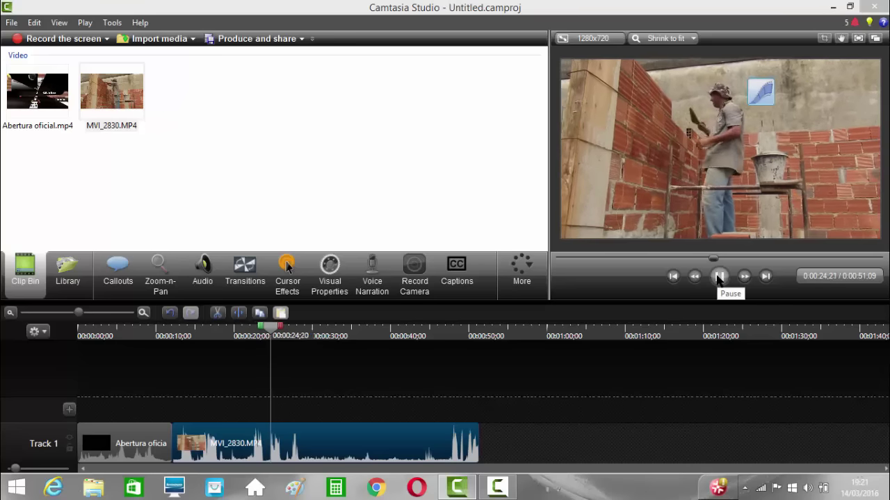
click(719, 277)
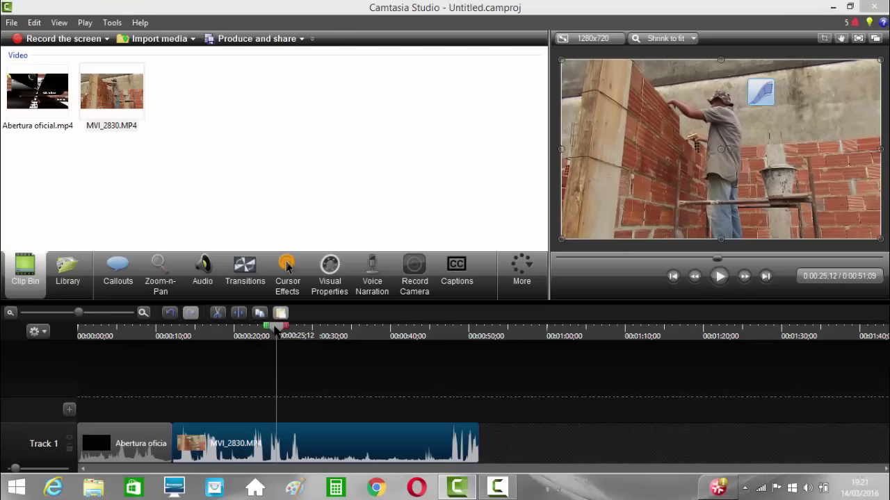
drag(276, 333, 268, 335)
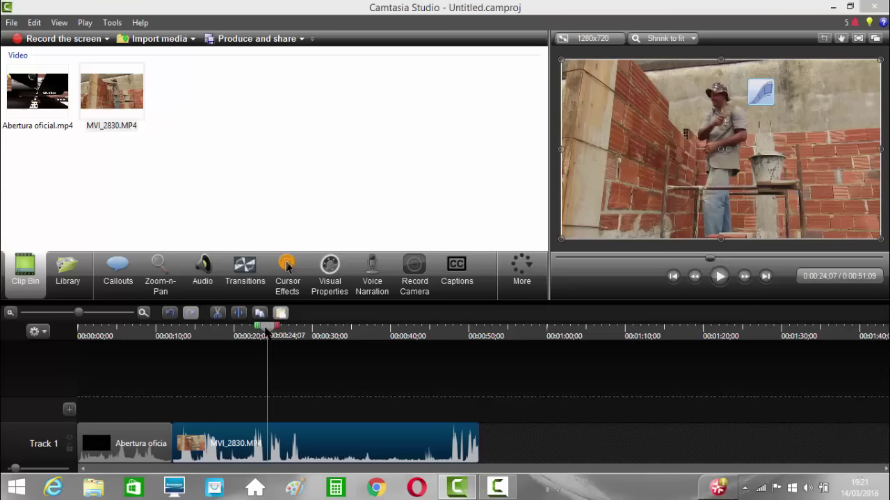
click(237, 314)
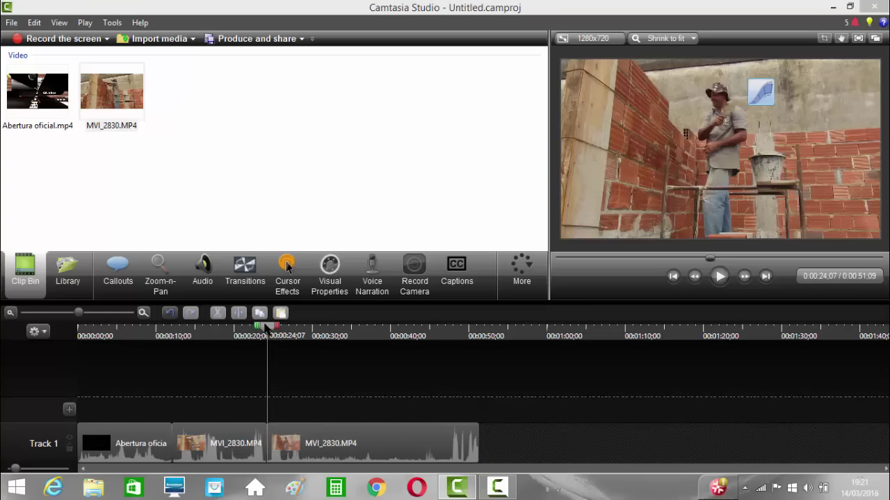
Play on from the first cut and split the second MVI_2830.MP4 segment at 0:00:26;05.
mouse_move(269, 328)
mouse_down()
mouse_move(281, 332)
mouse_move(267, 331)
mouse_up()
click(718, 277)
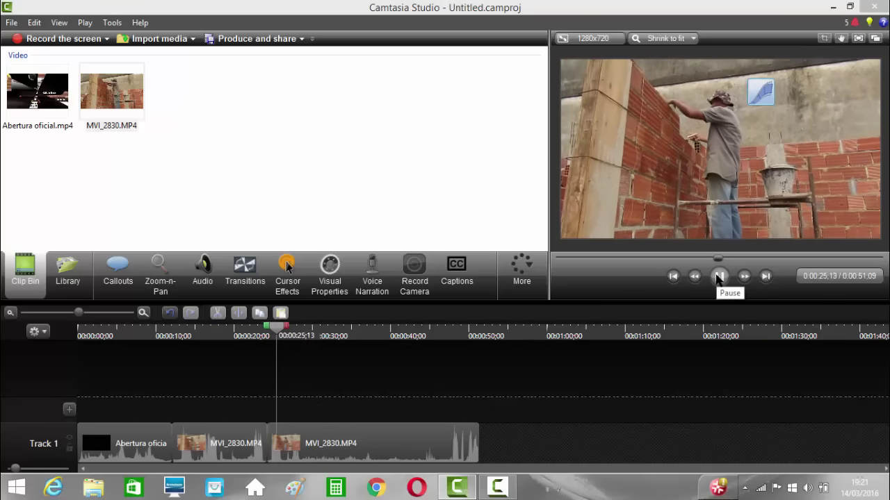
click(718, 277)
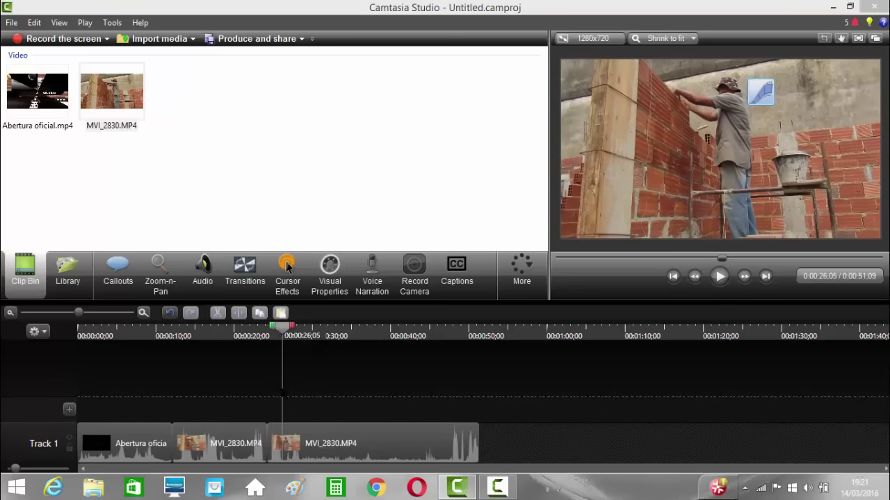
click(284, 434)
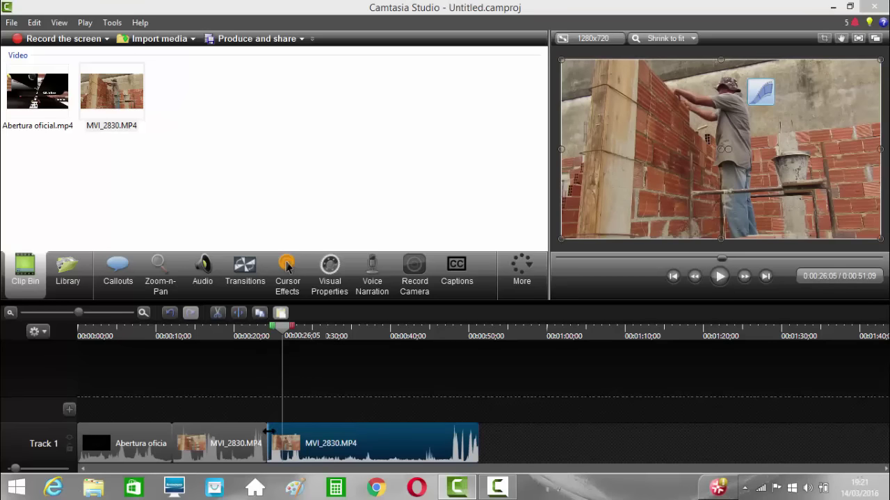
mouse_move(268, 430)
mouse_down()
mouse_move(280, 431)
mouse_move(266, 431)
mouse_up()
click(237, 313)
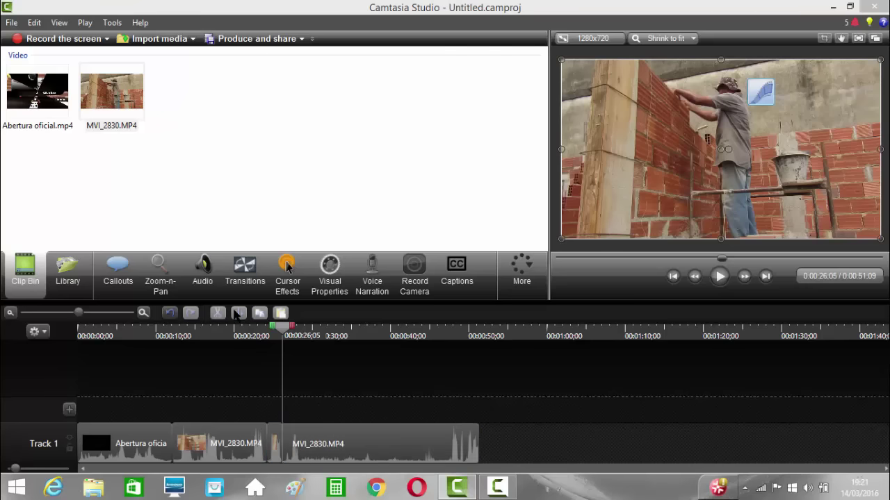
Delete the short segment between the two cuts and close the gap by moving the remaining footage against the first MVI_2830.MP4 segment.
right_click(276, 438)
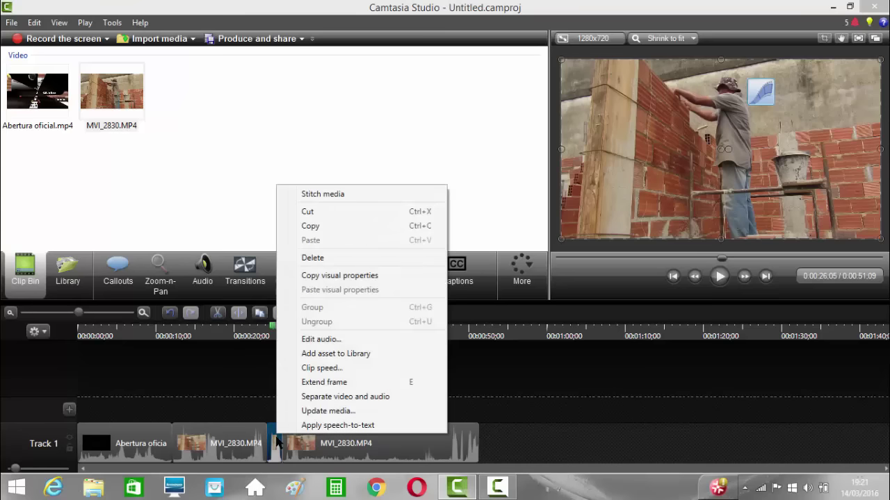
click(319, 254)
click(285, 430)
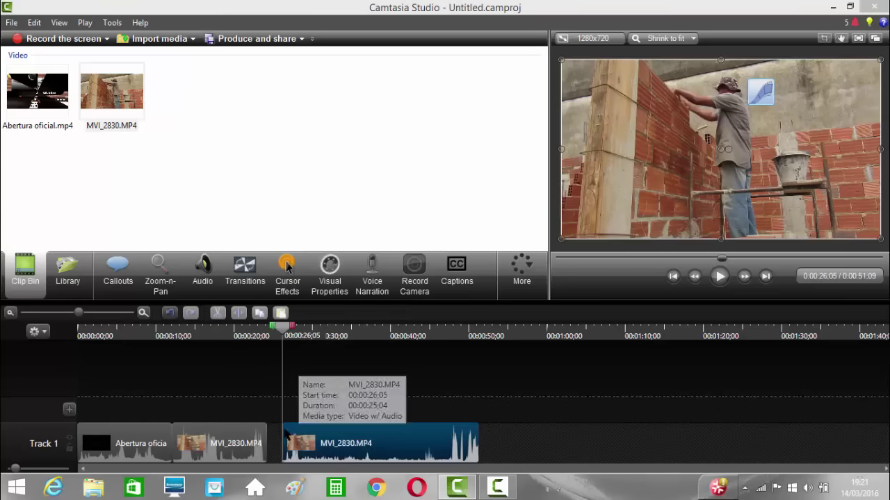
drag(285, 431, 269, 430)
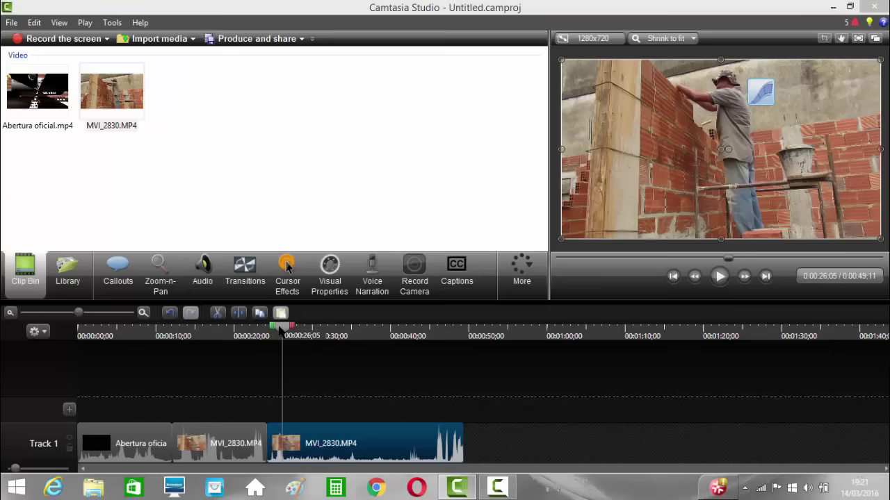
Play the timeline from about 0:00:21 across the joined cut through to the end of the footage.
drag(283, 331, 249, 331)
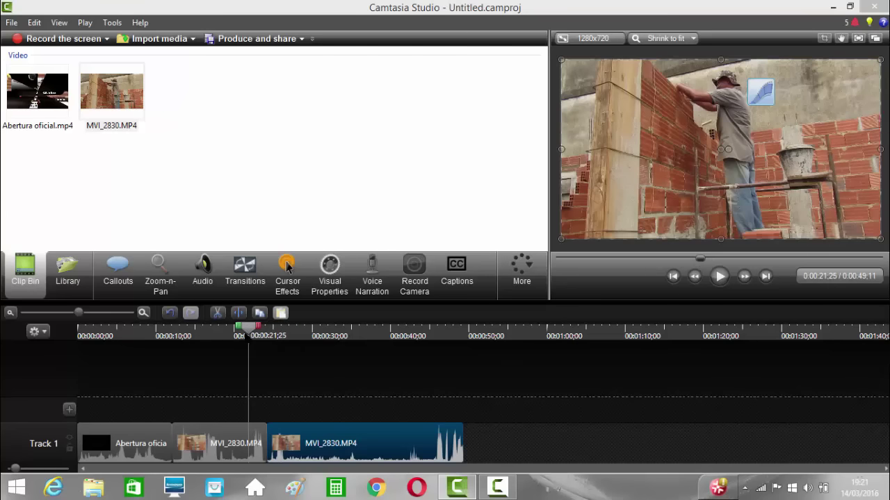
click(718, 277)
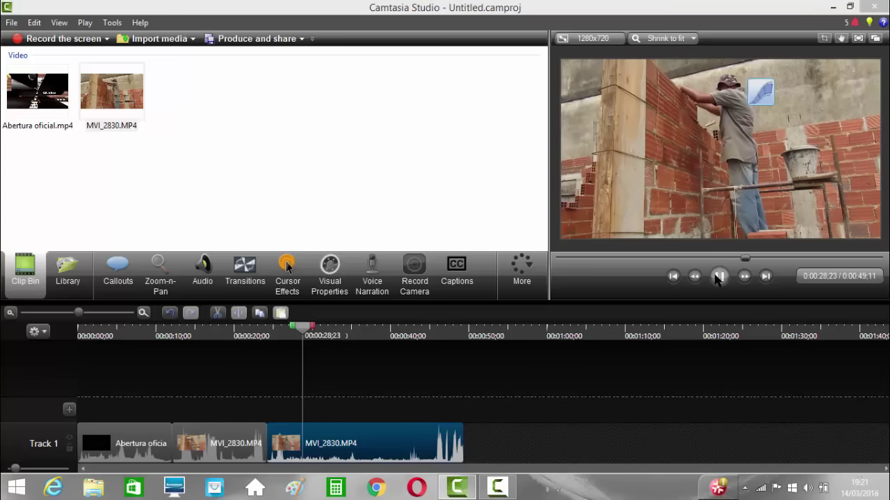
click(718, 277)
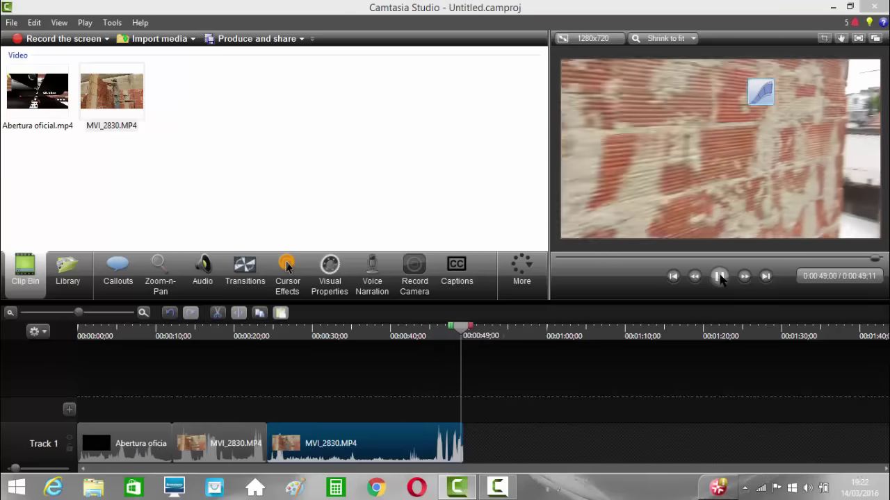
click(720, 276)
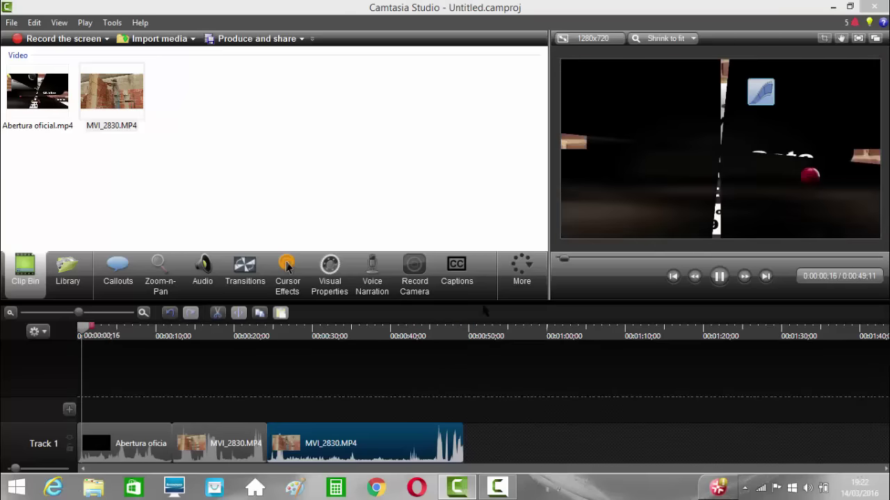
Review the ending of the last MVI_2830.MP4 segment from about 0:00:44 and split it at 0:00:45;21.
click(235, 328)
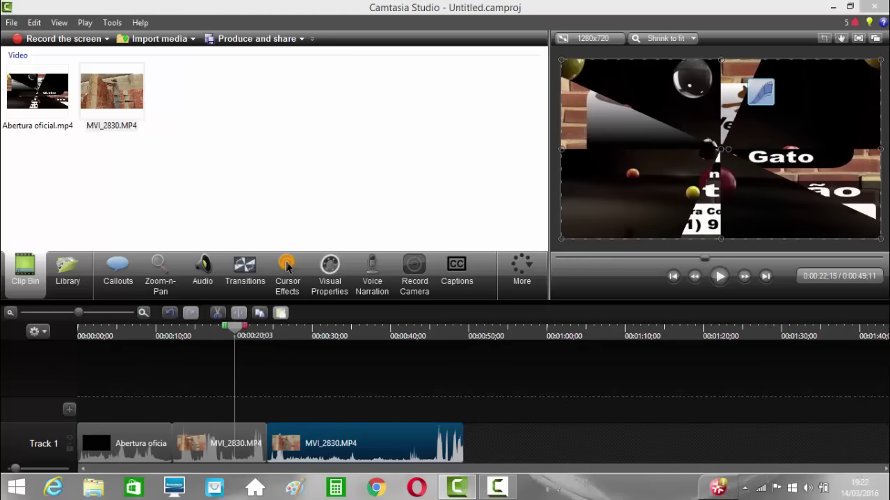
drag(234, 328, 423, 328)
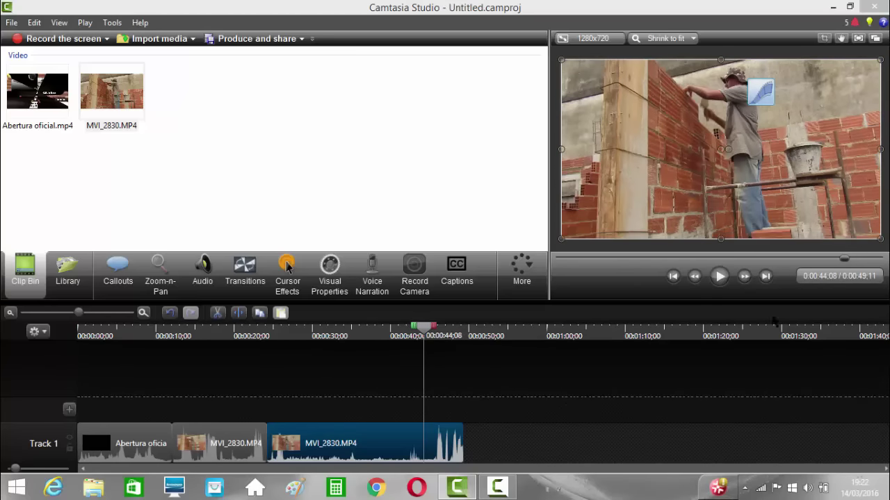
click(720, 277)
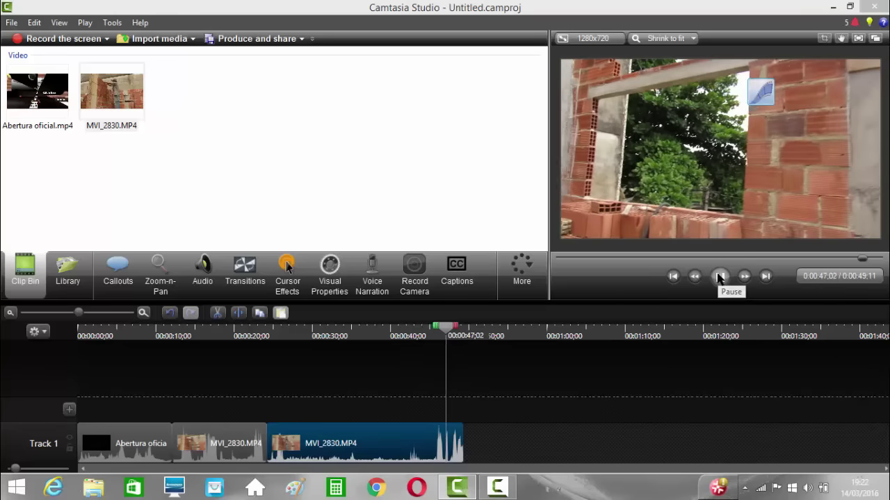
click(719, 277)
drag(448, 326, 434, 334)
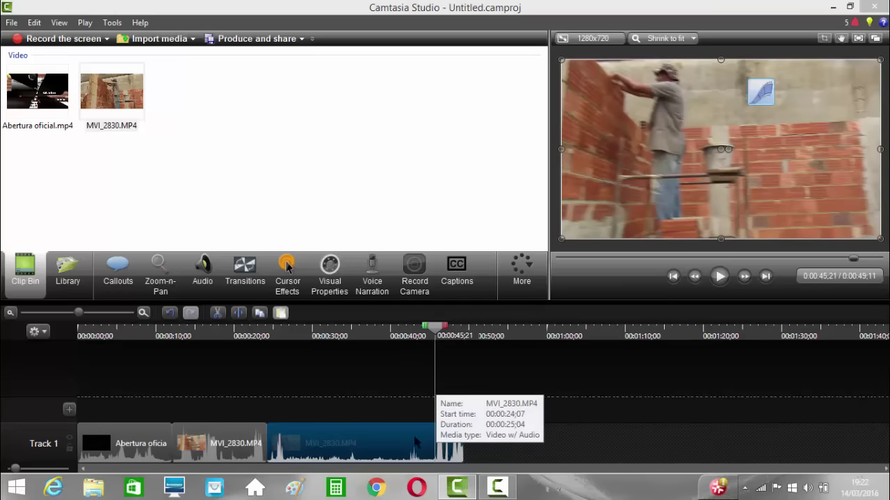
click(238, 313)
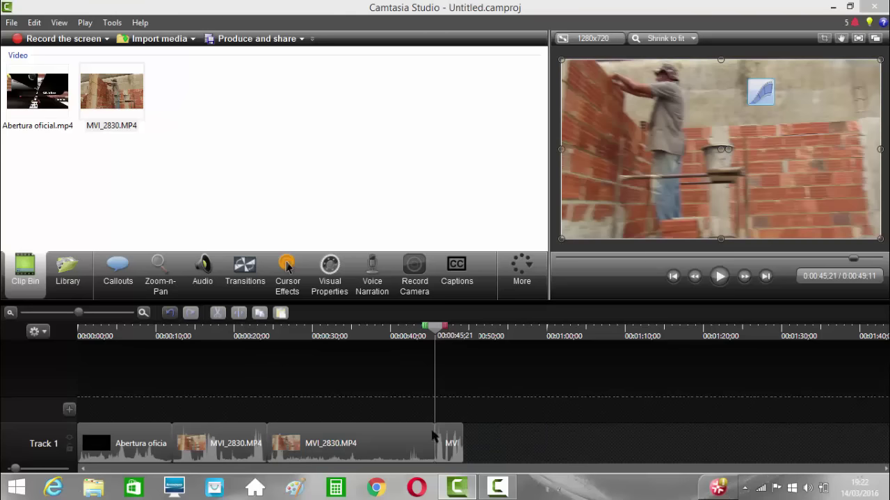
Delete the short leftover segment after the 0:00:45;21 cut at the end of Track 1.
click(459, 440)
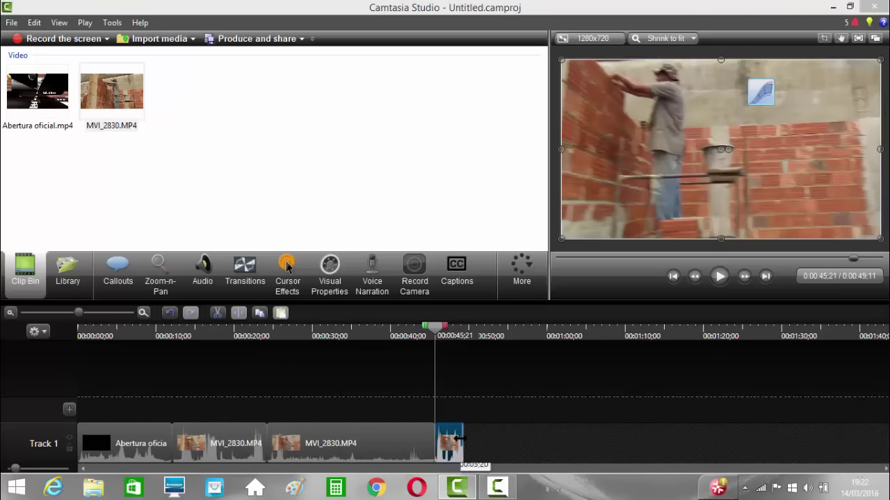
mouse_move(459, 439)
mouse_down()
mouse_move(432, 438)
mouse_move(461, 438)
mouse_up()
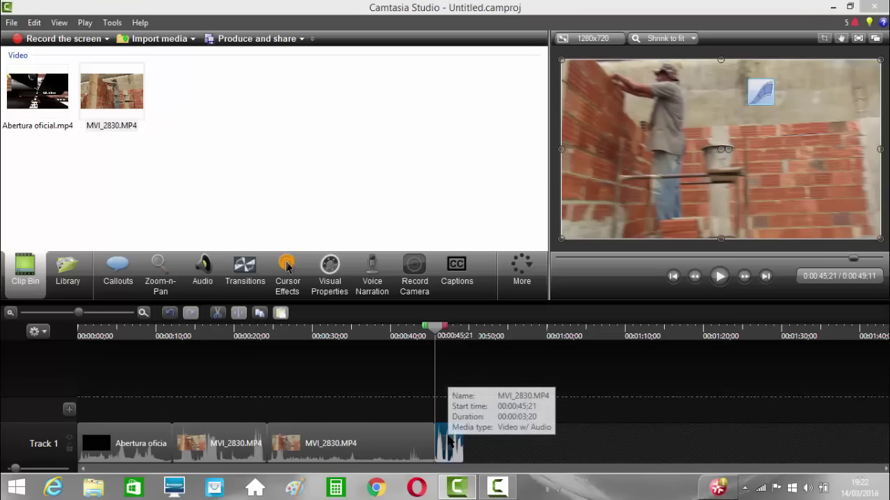
right_click(449, 442)
click(476, 254)
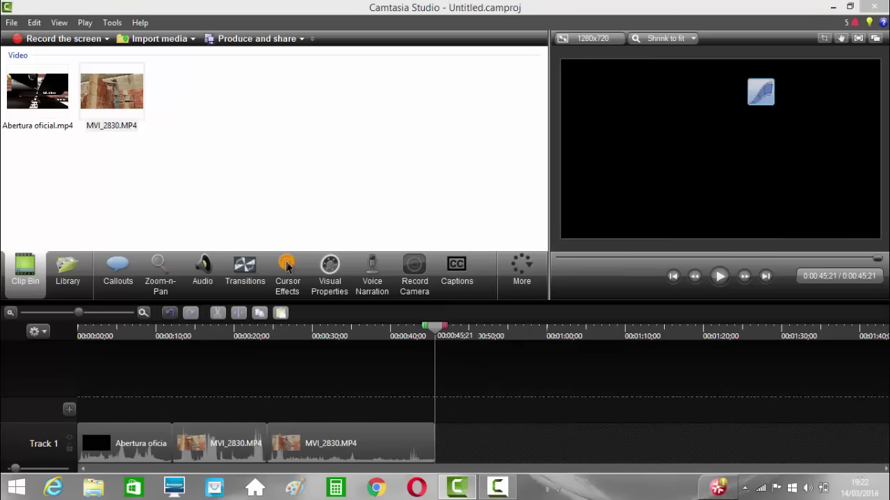
Import "Melhor Musica para Fundo de Videos De todos os Tempos !.mp3" from the Músicas folder and place it on a new track above Track 1.
key(Left)
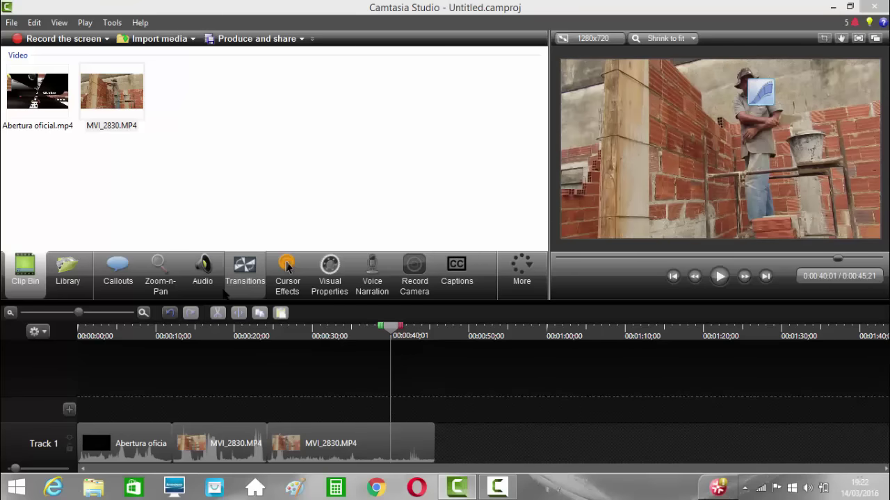
click(192, 39)
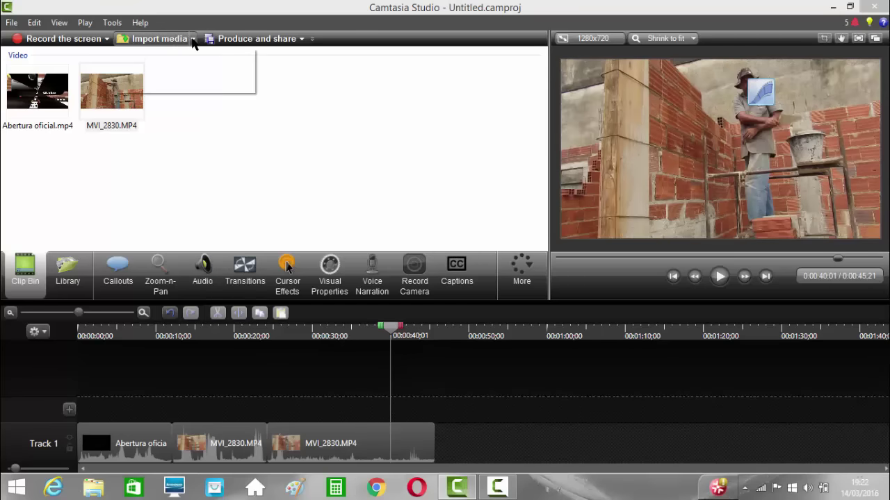
click(165, 57)
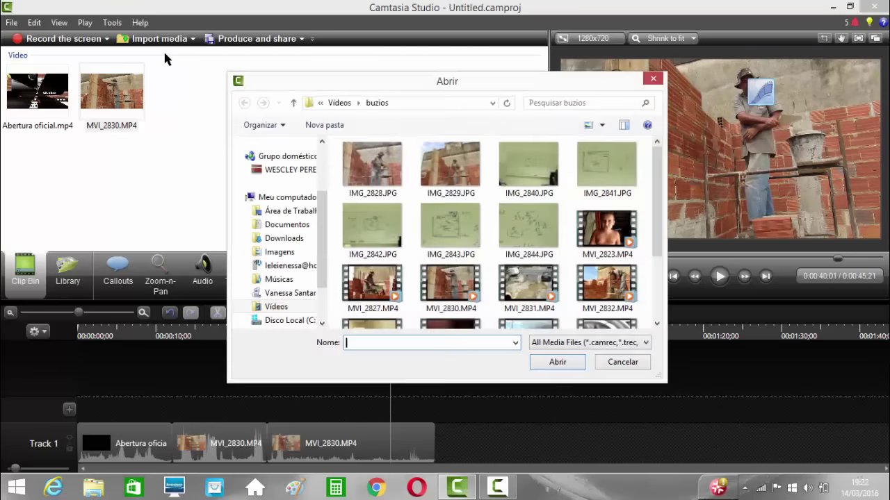
click(280, 253)
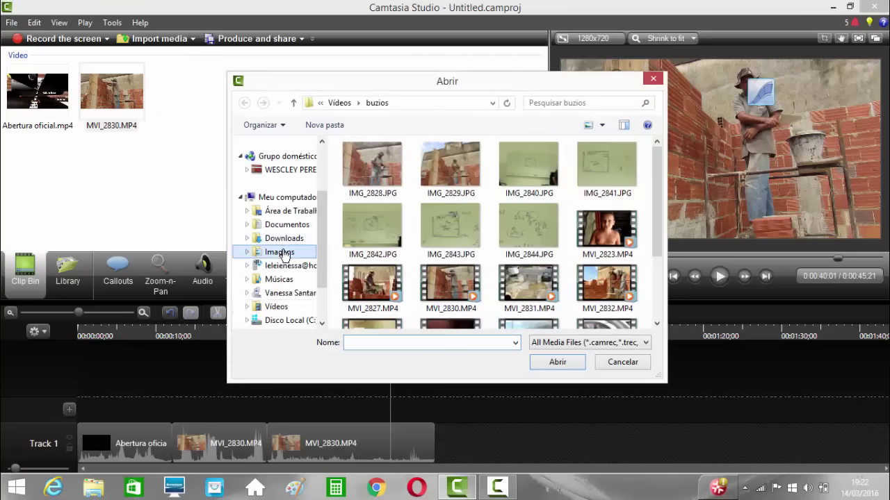
click(278, 211)
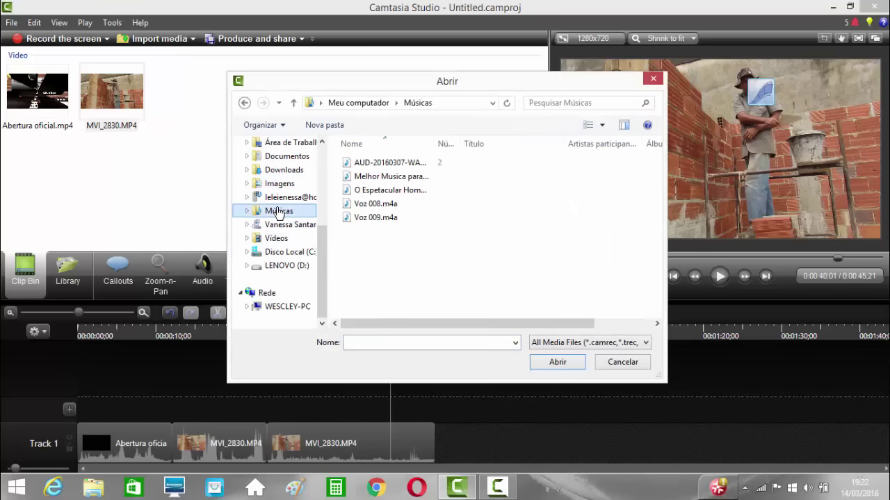
double_click(382, 182)
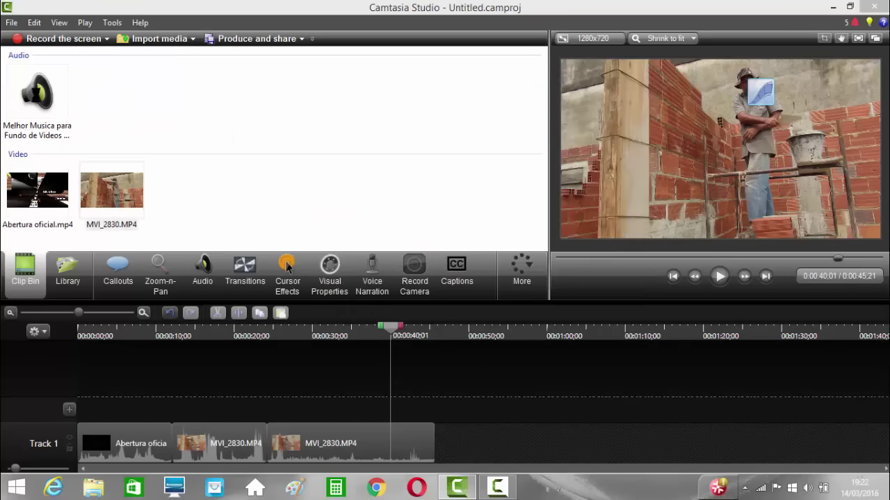
drag(48, 111, 51, 117)
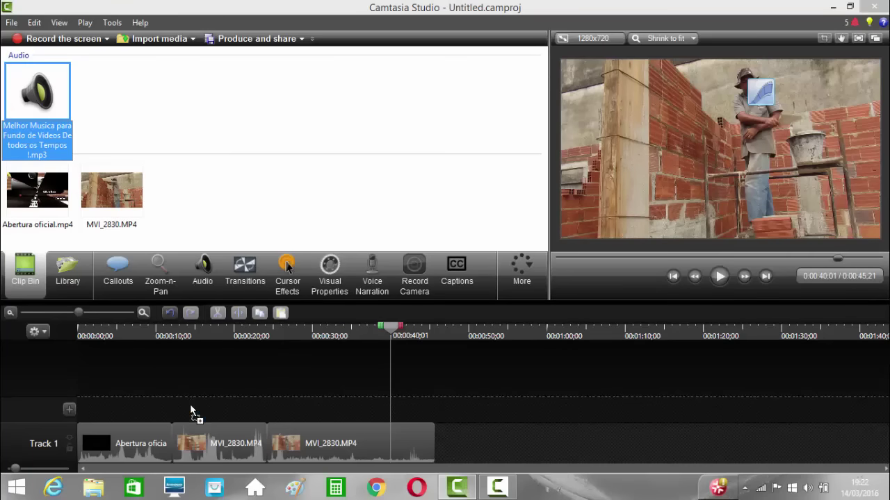
drag(191, 410, 182, 410)
Split the music on Track 2 at 0:00:12;03, where the construction footage starts, and delete the part before the cut.
drag(393, 328, 174, 328)
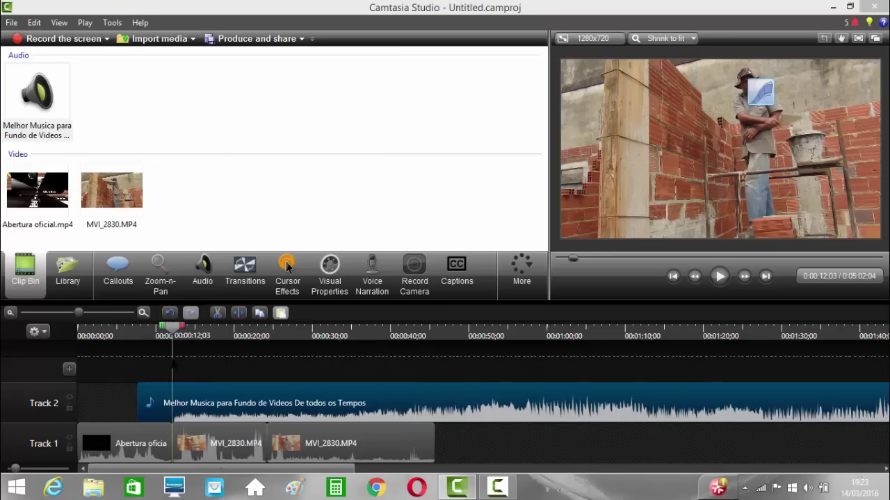
click(239, 314)
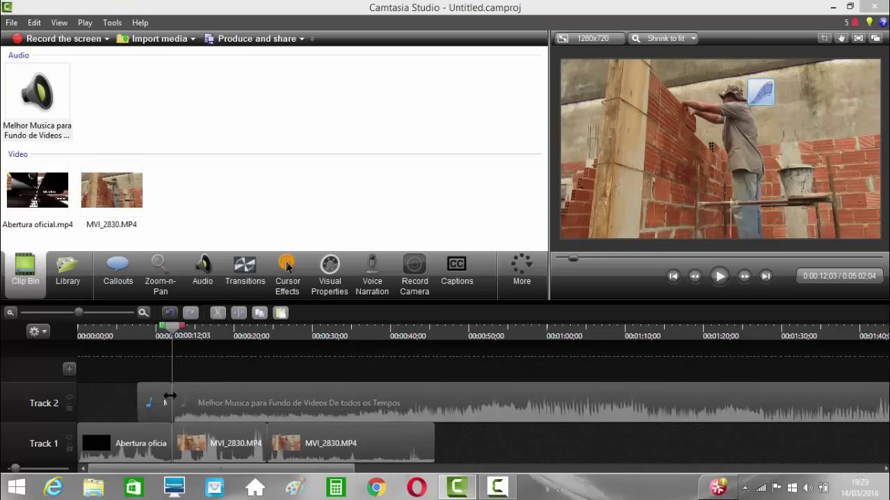
click(161, 402)
right_click(161, 402)
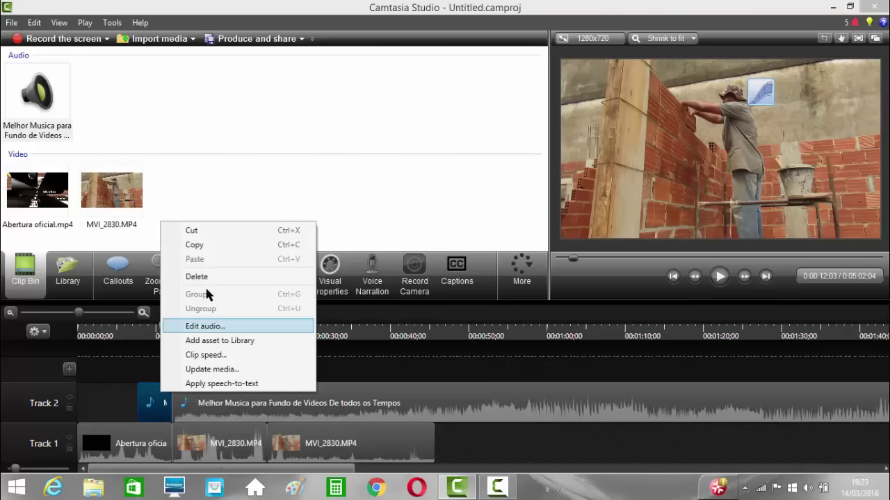
click(205, 278)
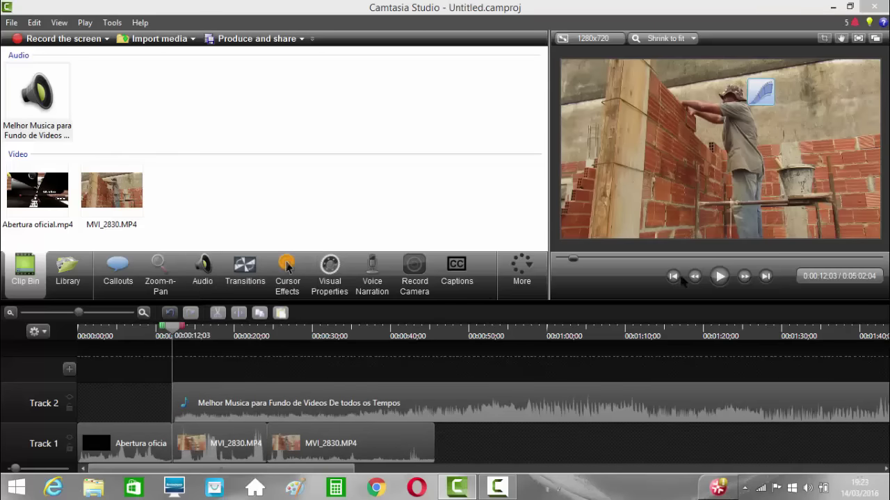
Split the Track 2 music at 0:00:45;21, where the footage on Track 1 ends, and delete everything after the cut.
click(719, 277)
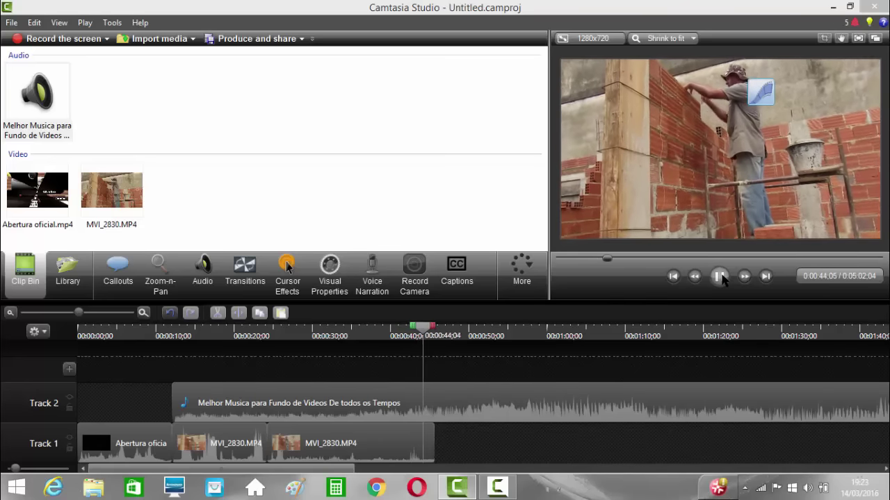
click(720, 276)
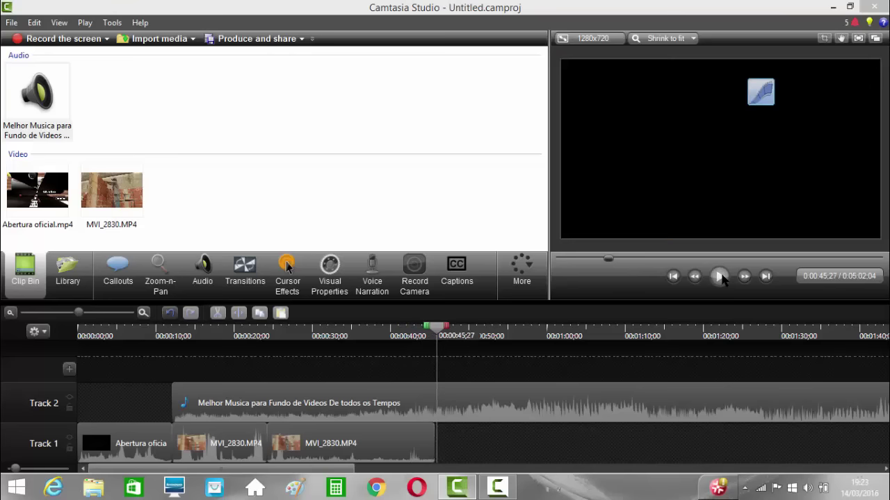
drag(439, 330, 435, 331)
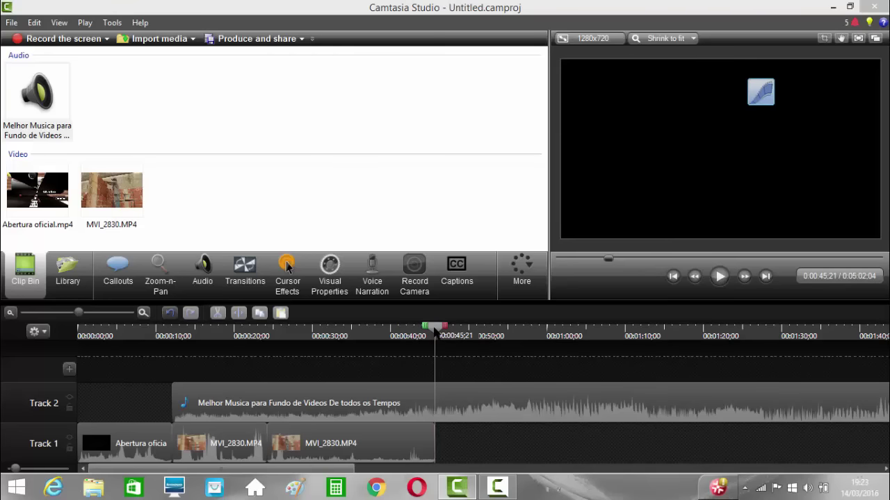
click(452, 408)
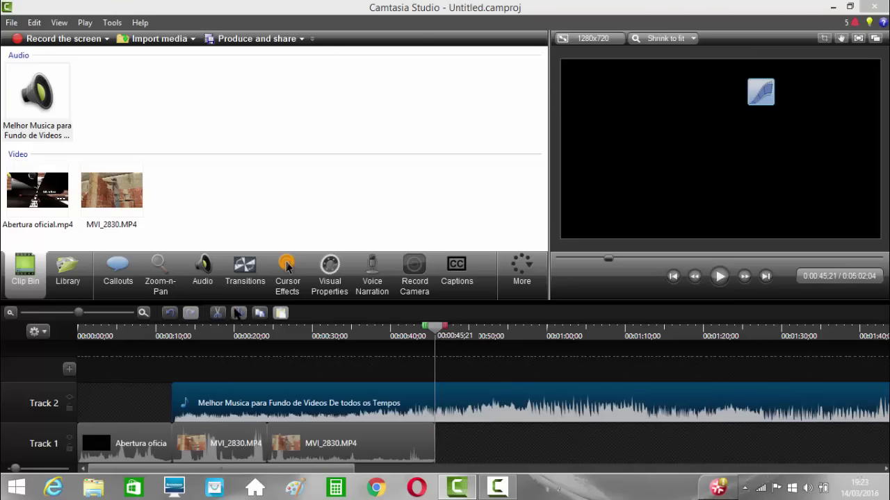
click(239, 313)
right_click(467, 405)
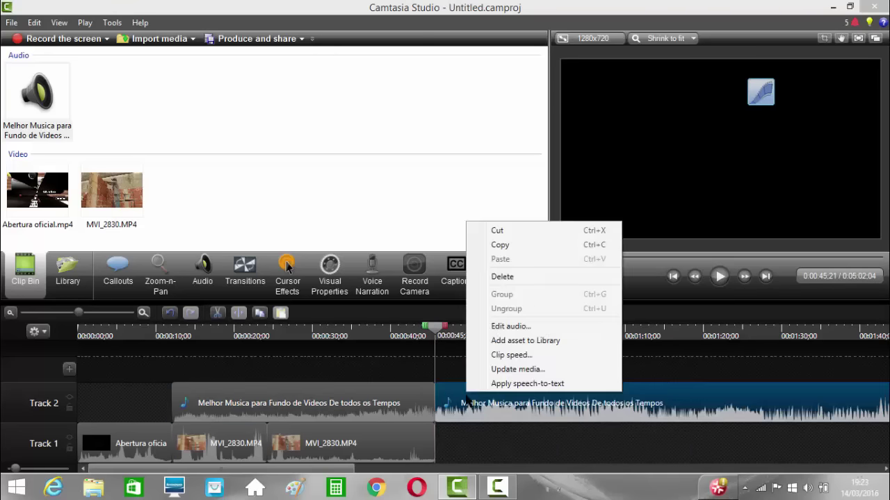
click(501, 276)
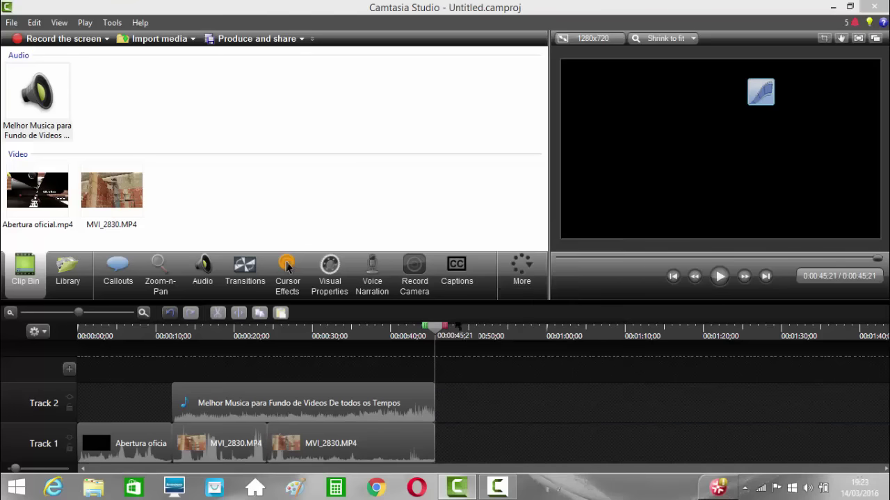
Scrub back through the timeline to the start of the music at 0:00:12;03.
drag(436, 334, 206, 375)
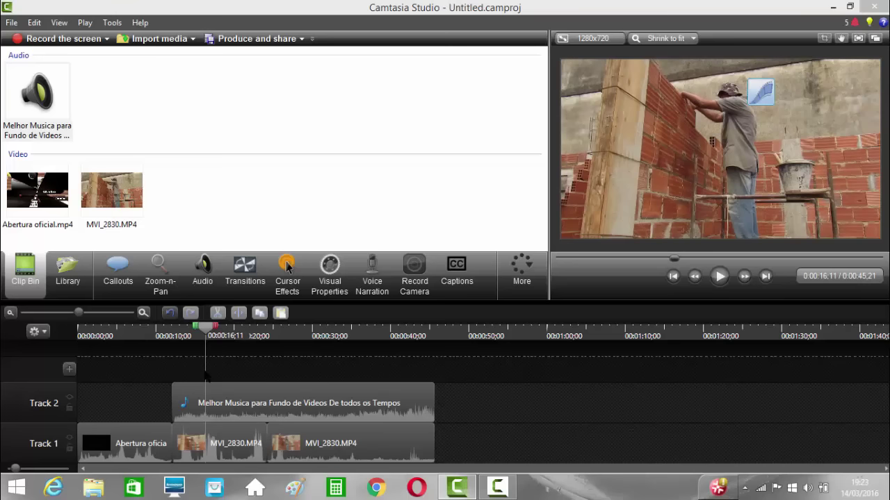
drag(206, 327, 173, 326)
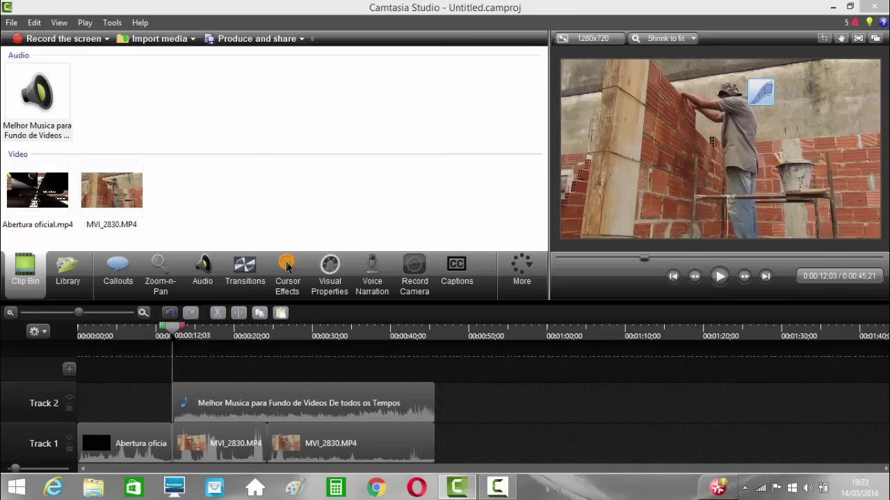
Set up the production with Custom production settings in the MP4 - Smart Player format, keeping the default options through to the output file settings.
click(302, 40)
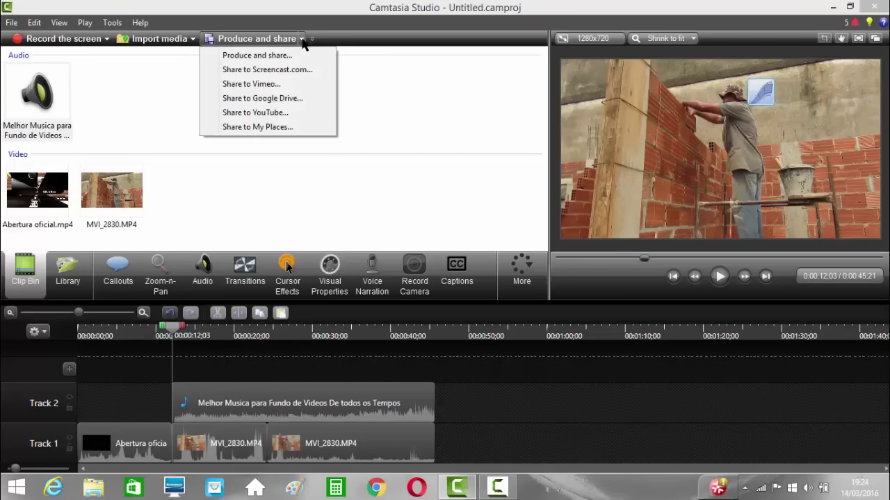
click(268, 57)
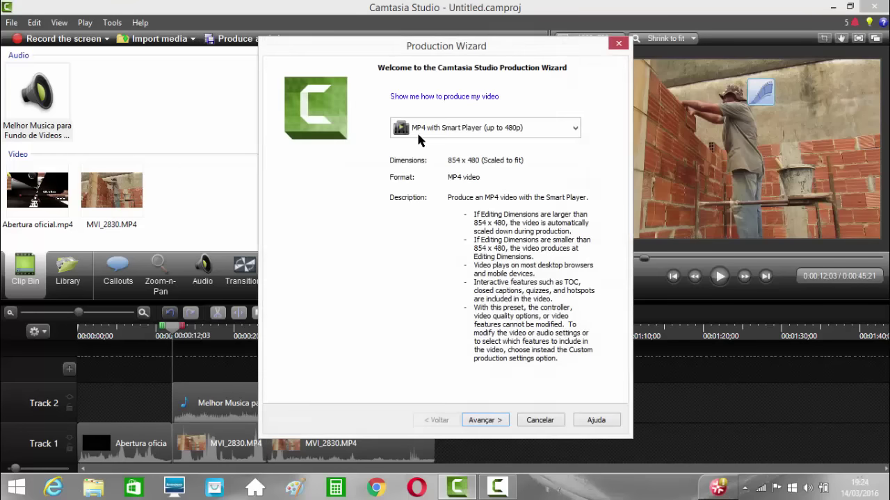
click(576, 128)
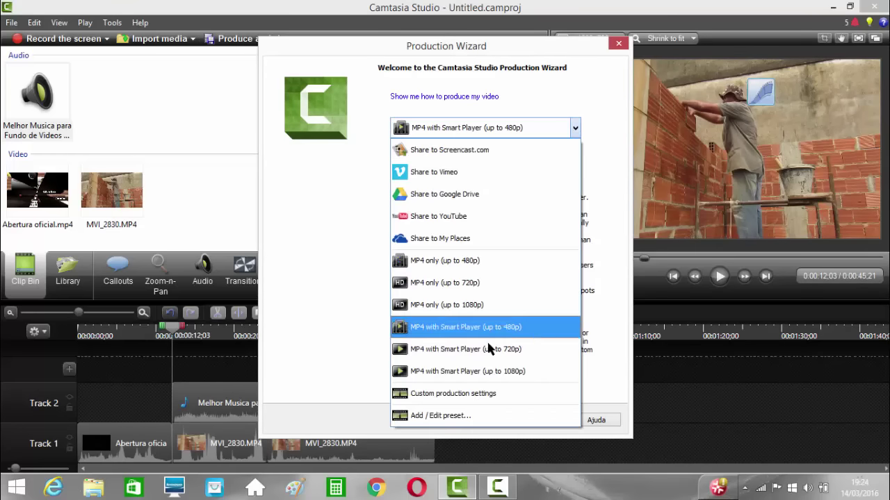
click(477, 394)
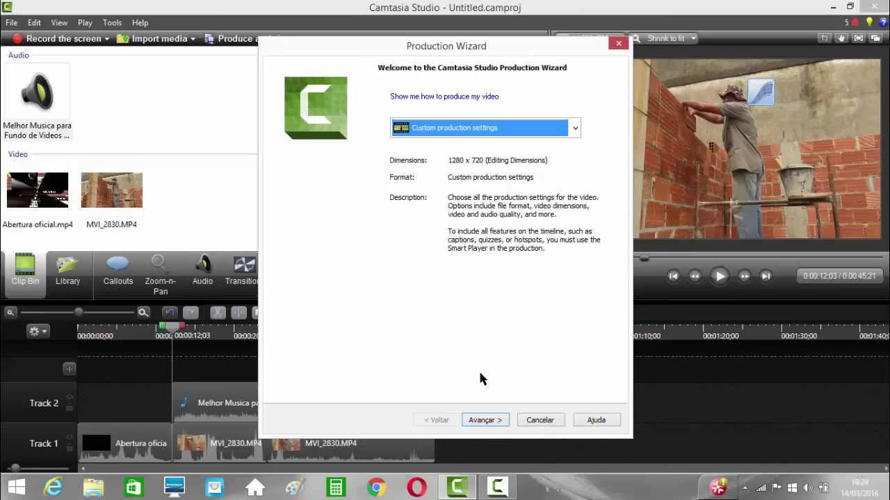
click(488, 421)
click(488, 421)
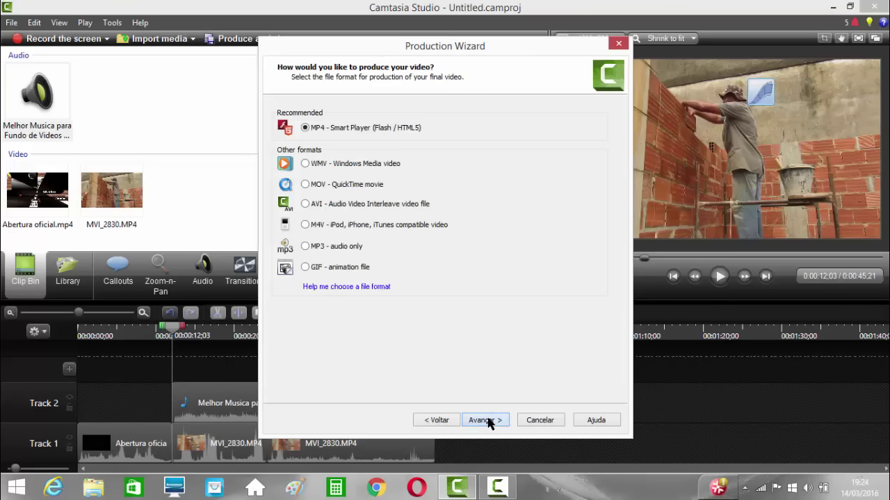
click(477, 422)
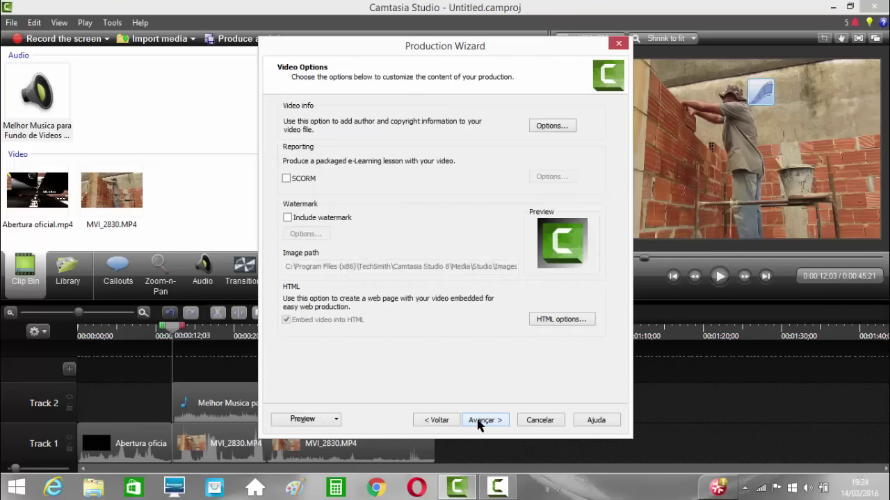
click(479, 423)
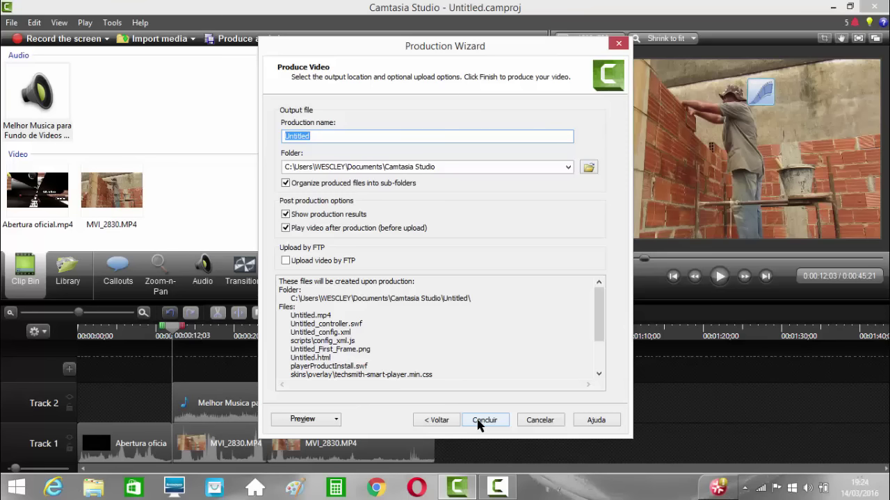
Name the production "Como editar no cantasia".
text(como)
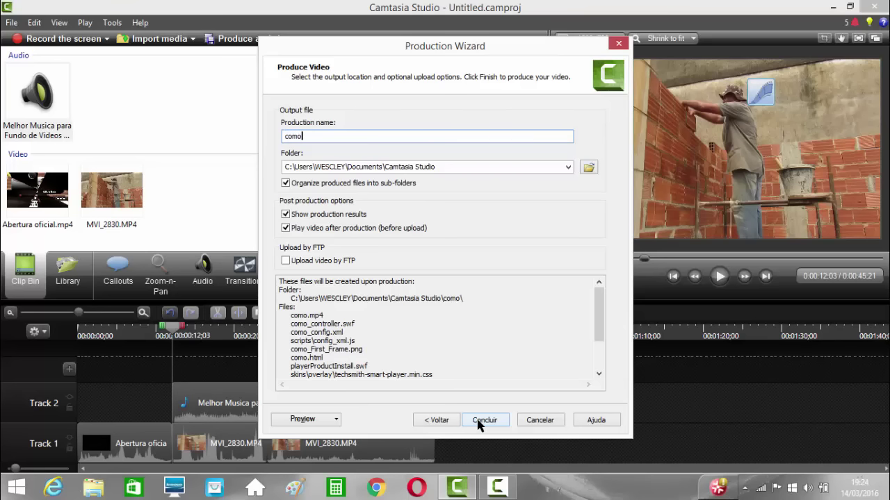
text( editar )
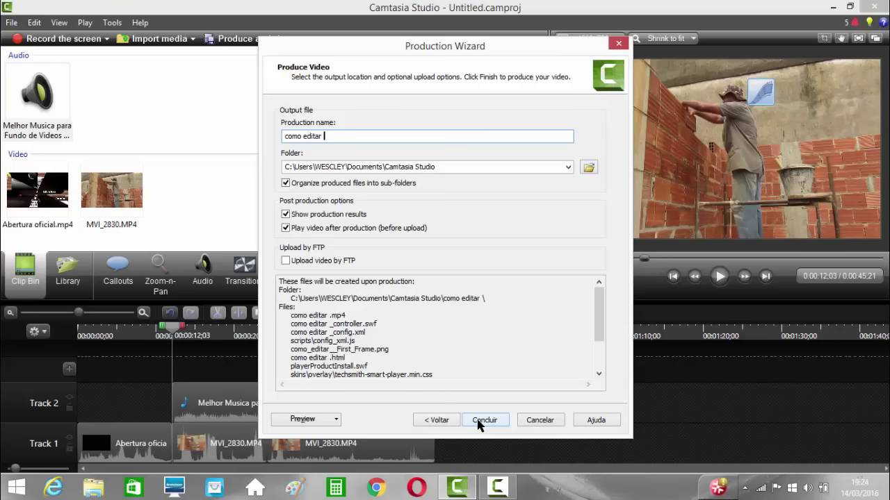
text(no can)
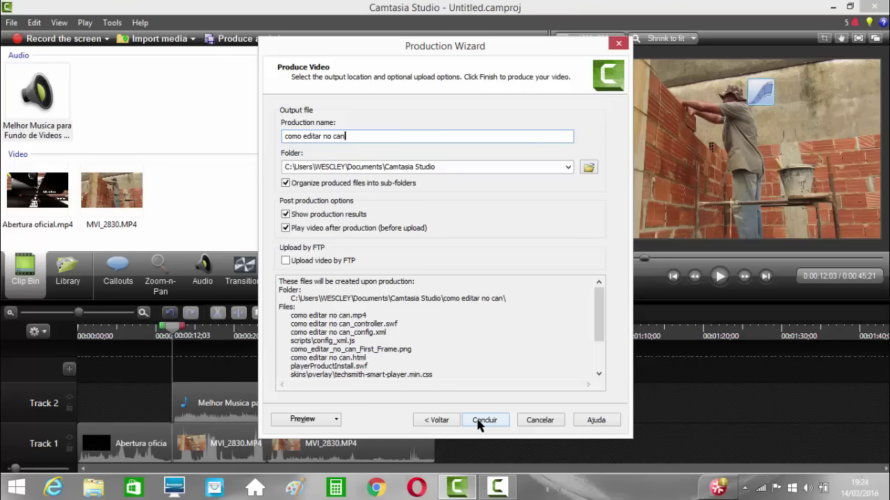
text(tasia)
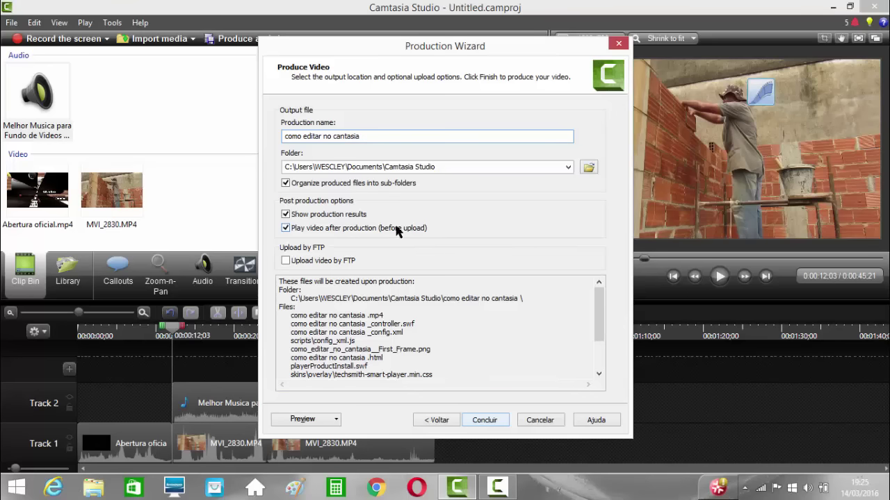
click(288, 137)
key(BackSpace)
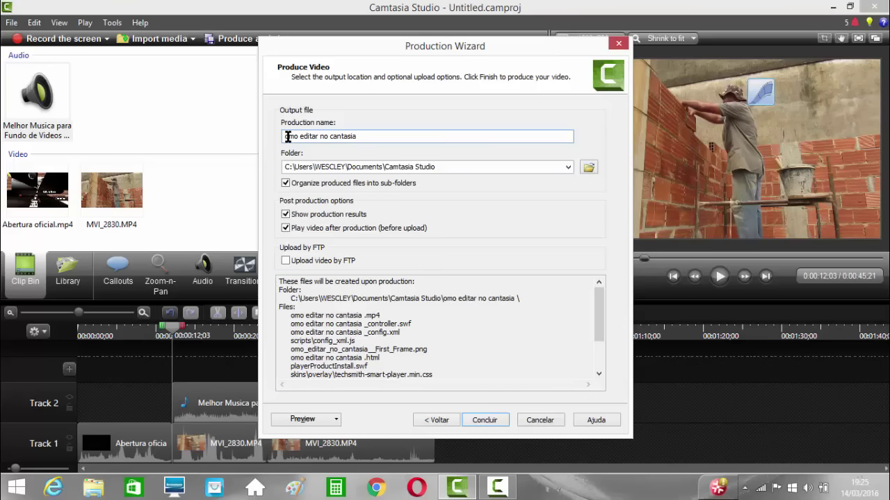
text(C)
click(377, 135)
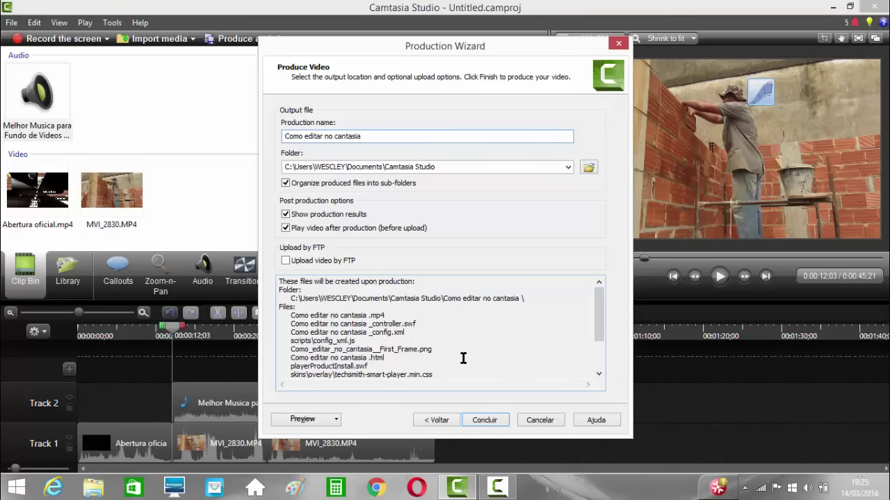
Produce the video, dismiss the choice of program for opening the .html file, and close the production results.
click(484, 421)
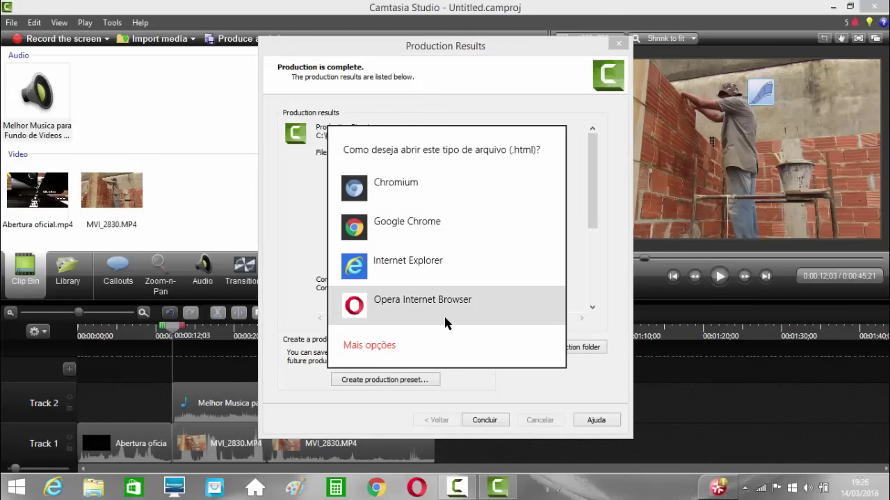
click(581, 269)
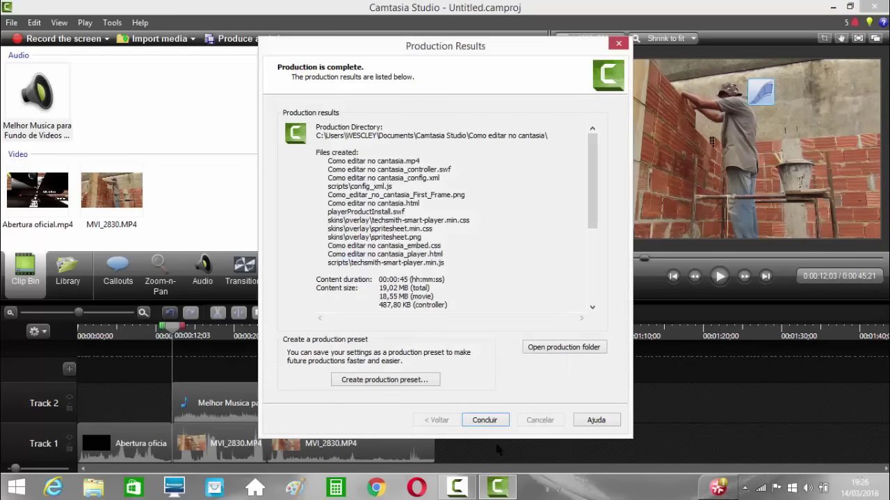
click(484, 421)
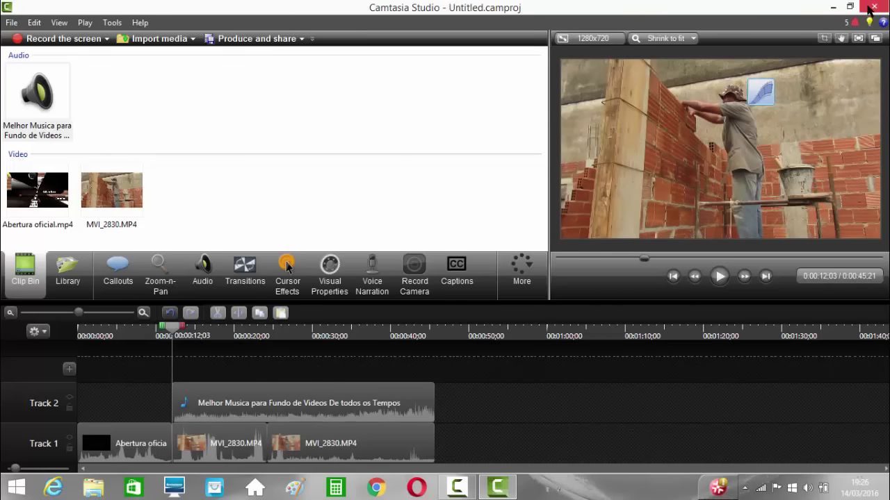
Try to close the project, cancel at the save prompt, and minimize the Camtasia Studio window to reveal the desktop.
click(871, 7)
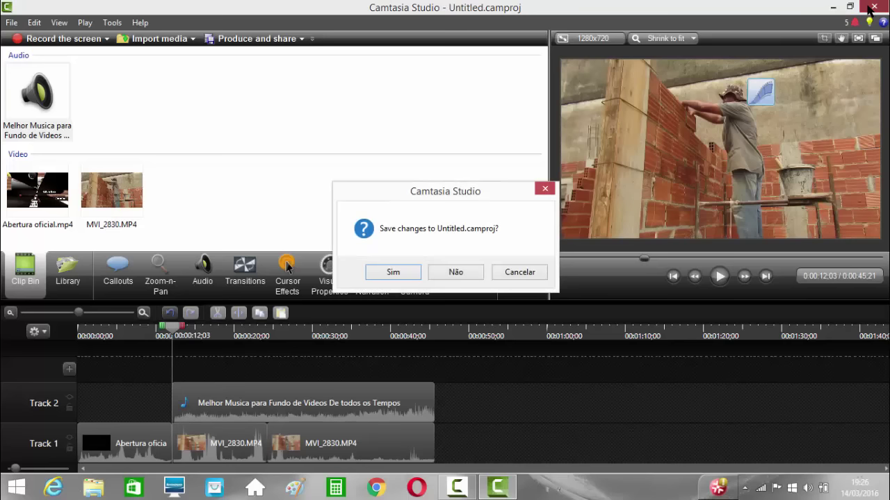
click(545, 188)
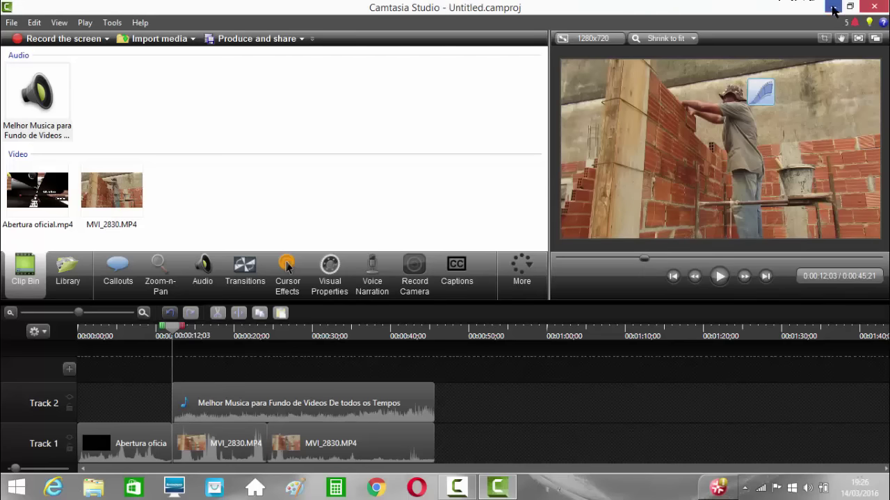
click(833, 8)
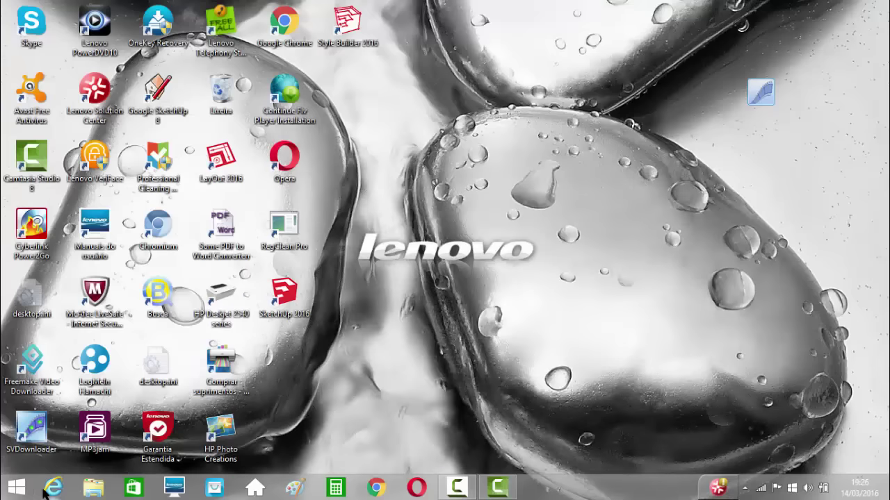
In File Explorer, open the "Como editar no cantasia" production folder inside the Camtasia Studio folder in Documentos.
click(93, 488)
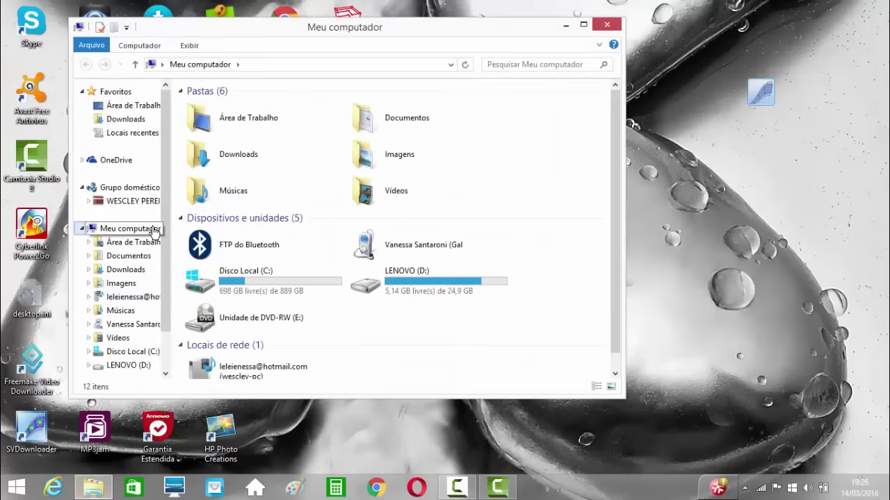
scroll(128, 233, down, 2)
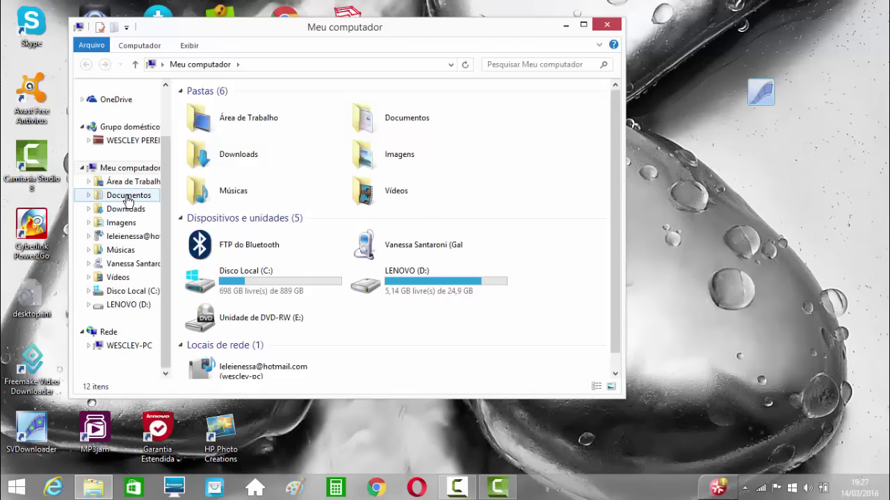
click(127, 198)
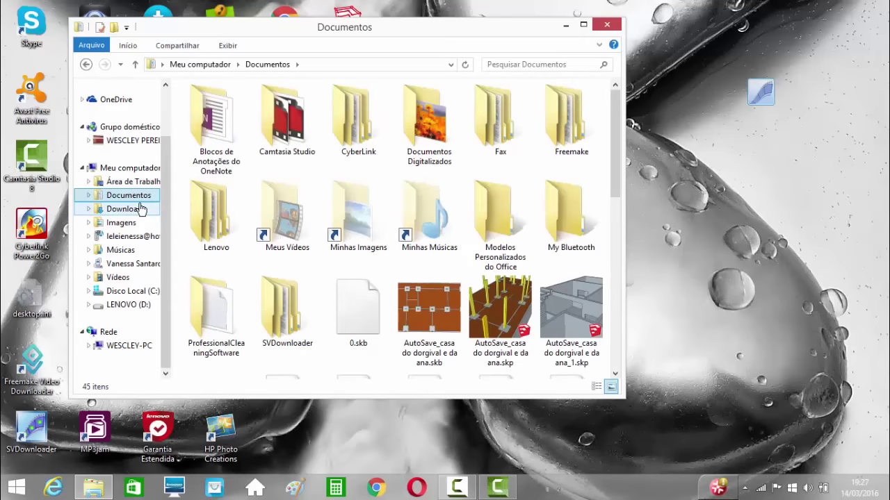
double_click(280, 139)
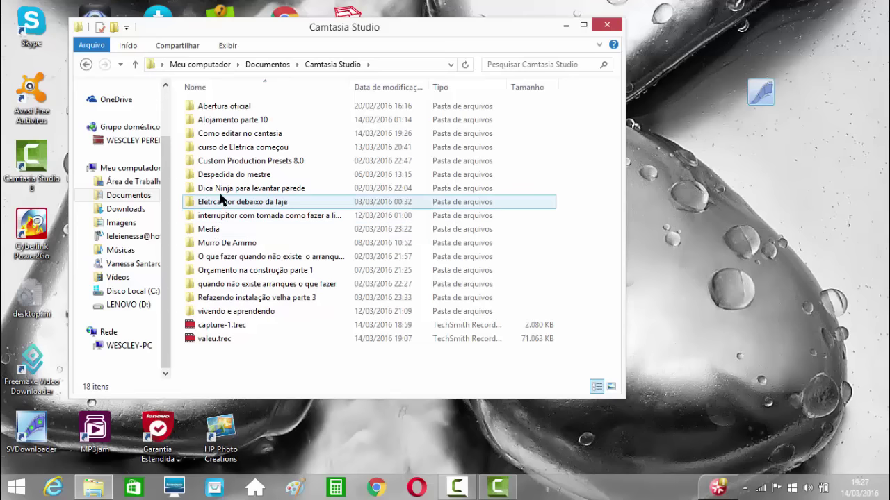
double_click(242, 134)
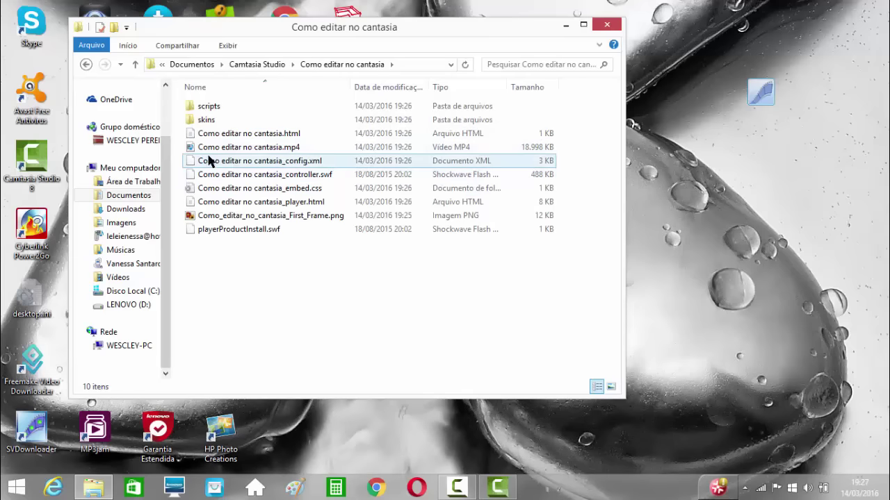
Play the produced video "Como editar no cantasia.mp4" through to its end and bring up the screen recorder window.
click(207, 154)
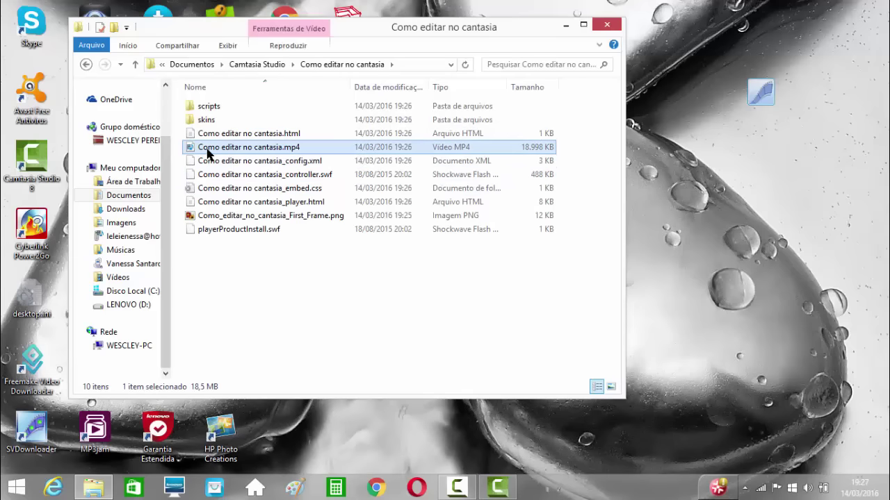
double_click(207, 153)
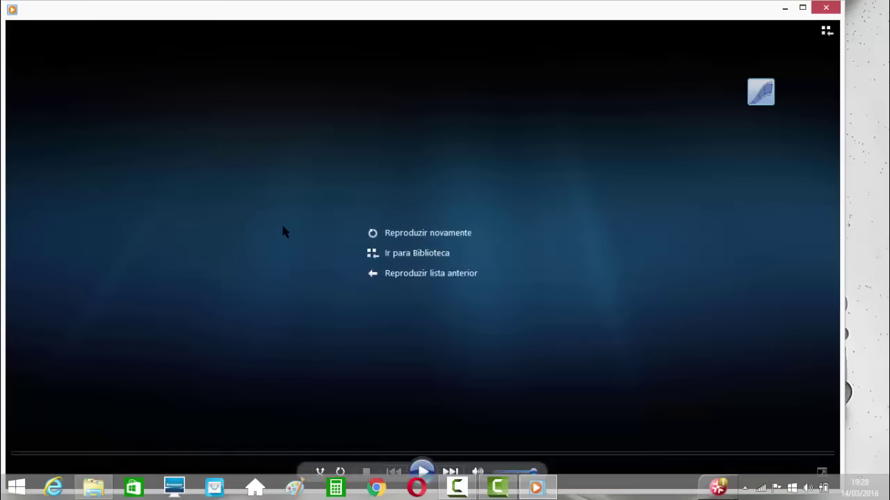
click(467, 492)
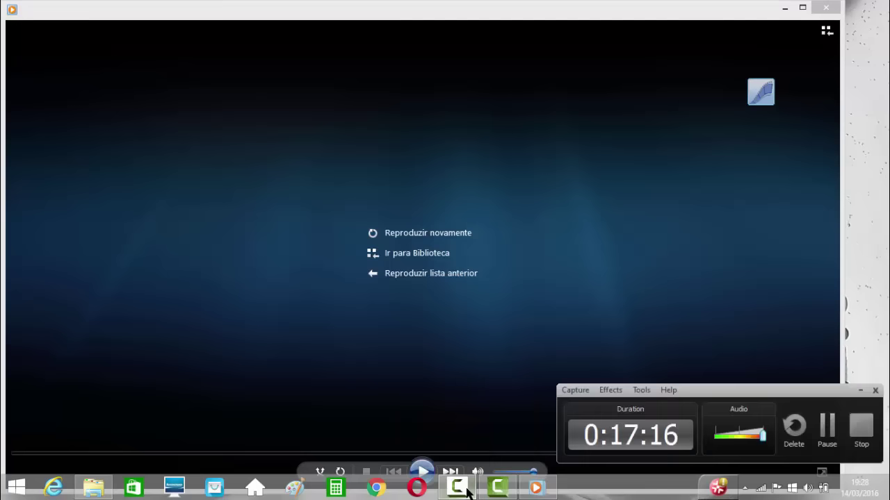